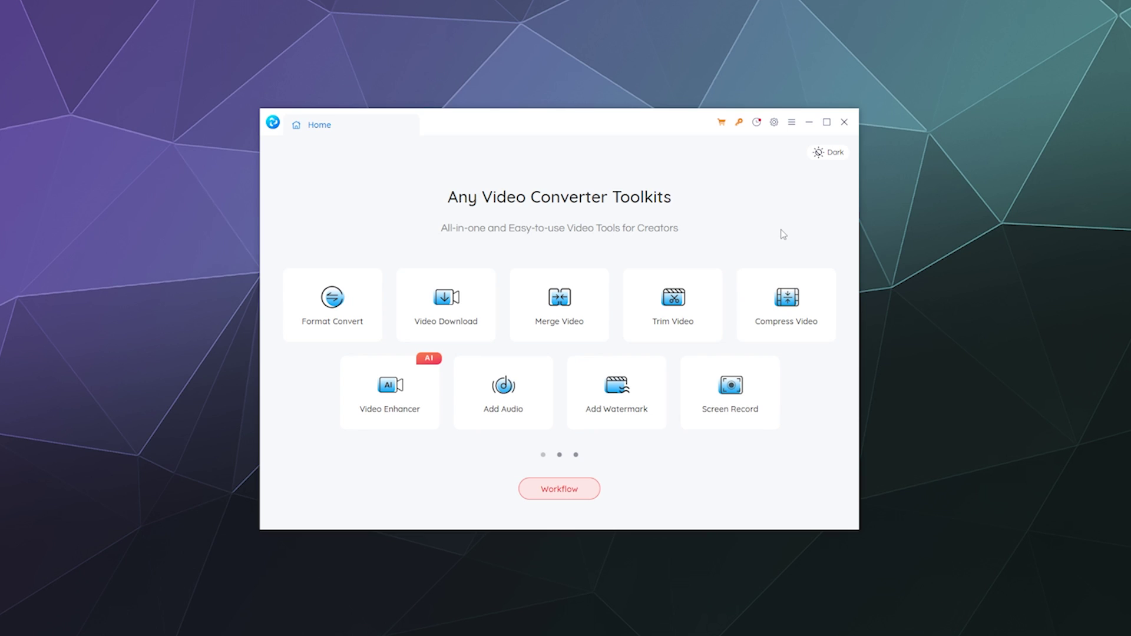
Step: Page through the toolkit's tools to the last page with BurnDVD and back to the first
{"action": "left_click", "coordinate": [835, 370]}
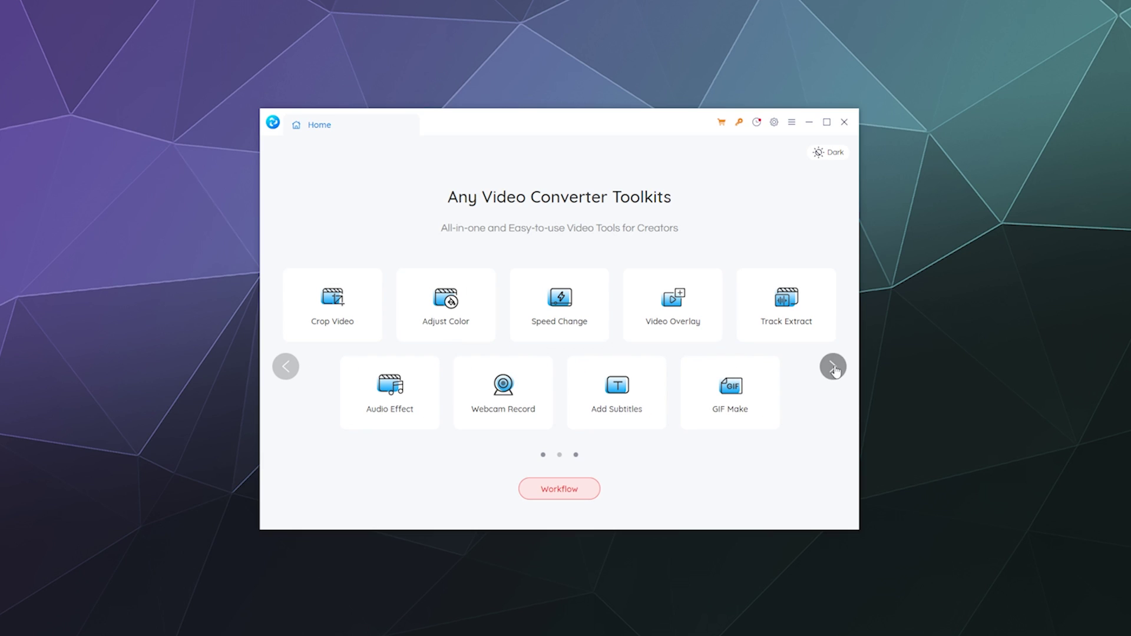
{"action": "left_click", "coordinate": [281, 362]}
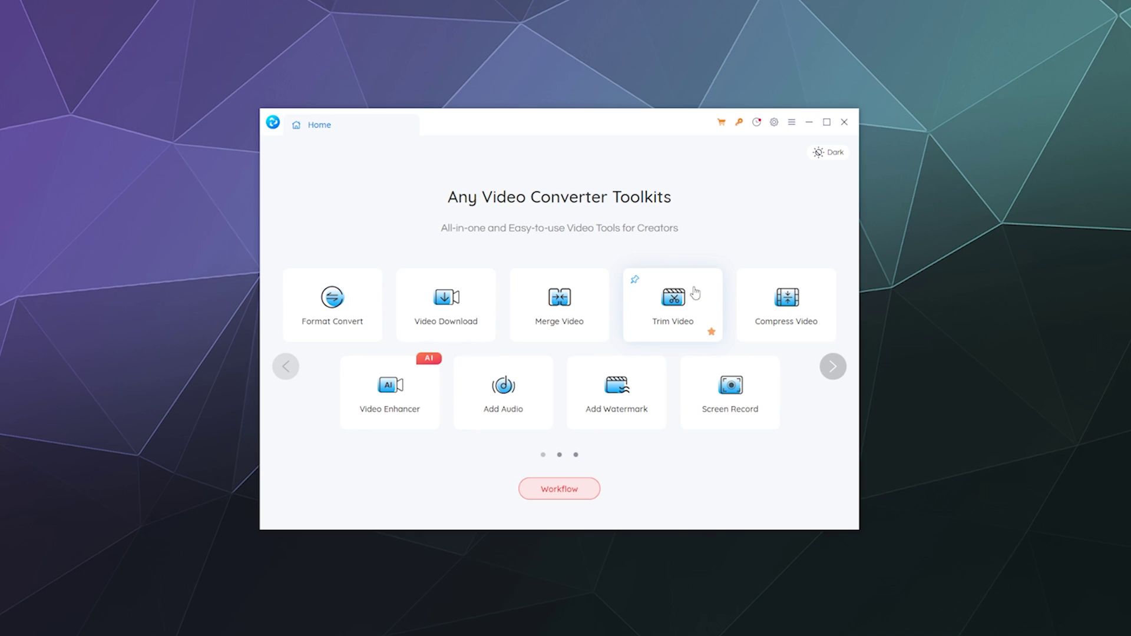
{"action": "left_click", "coordinate": [833, 367]}
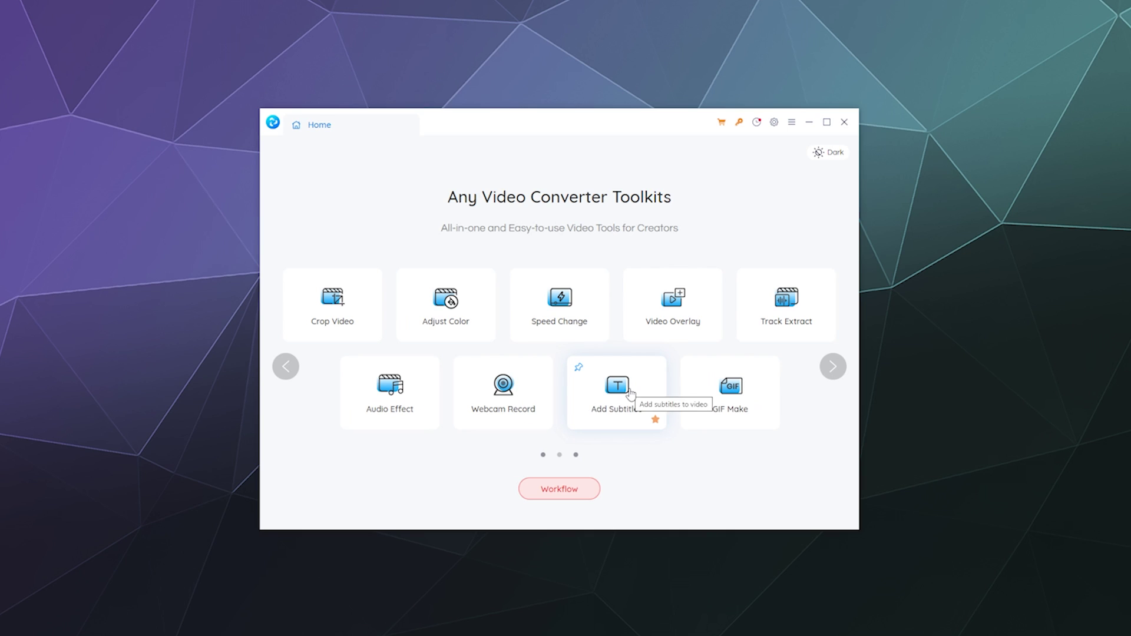
{"action": "left_click", "coordinate": [833, 367]}
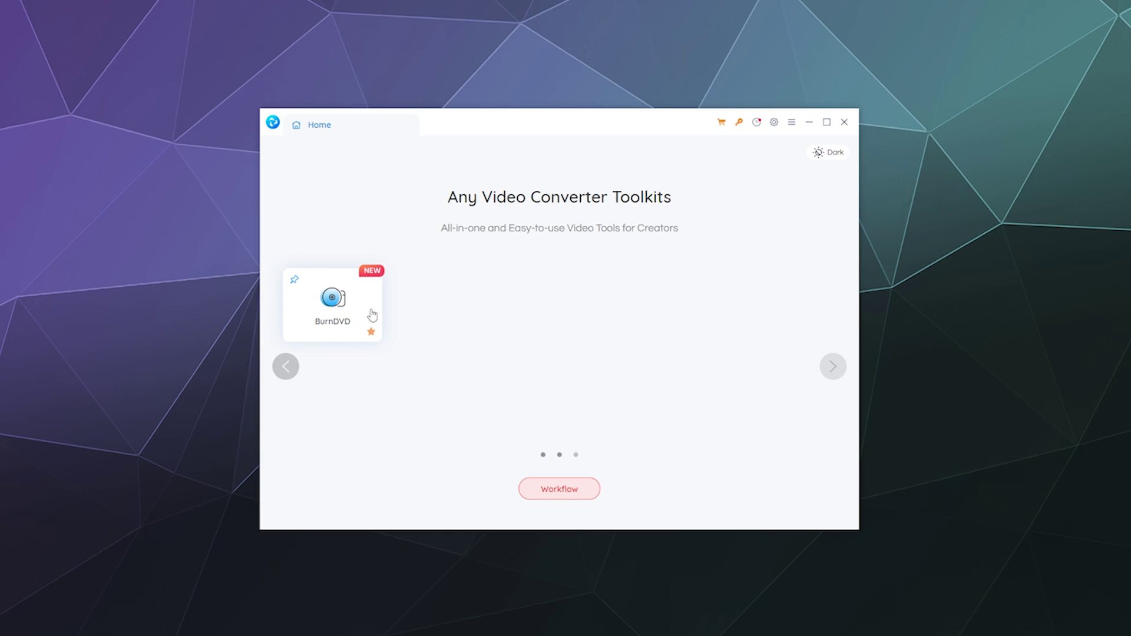
{"action": "left_click", "coordinate": [286, 366]}
{"action": "left_click", "coordinate": [286, 366]}
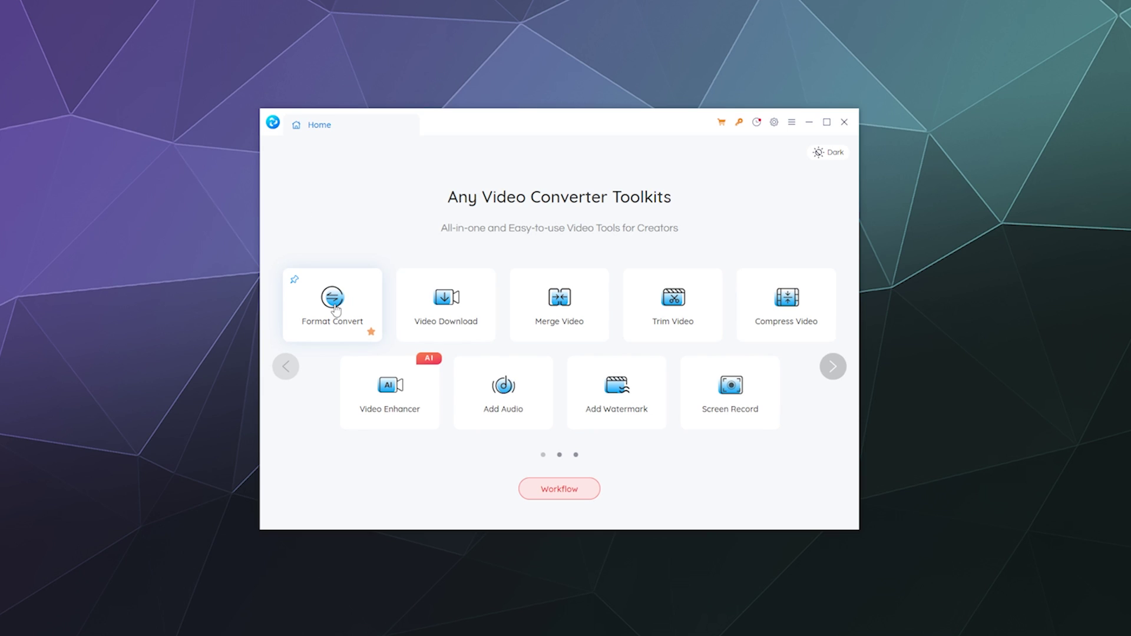
Step: Load Sample MOV from 3. Video Export Folder > Video Converter Samples into Format Convert
{"action": "left_click", "coordinate": [331, 332]}
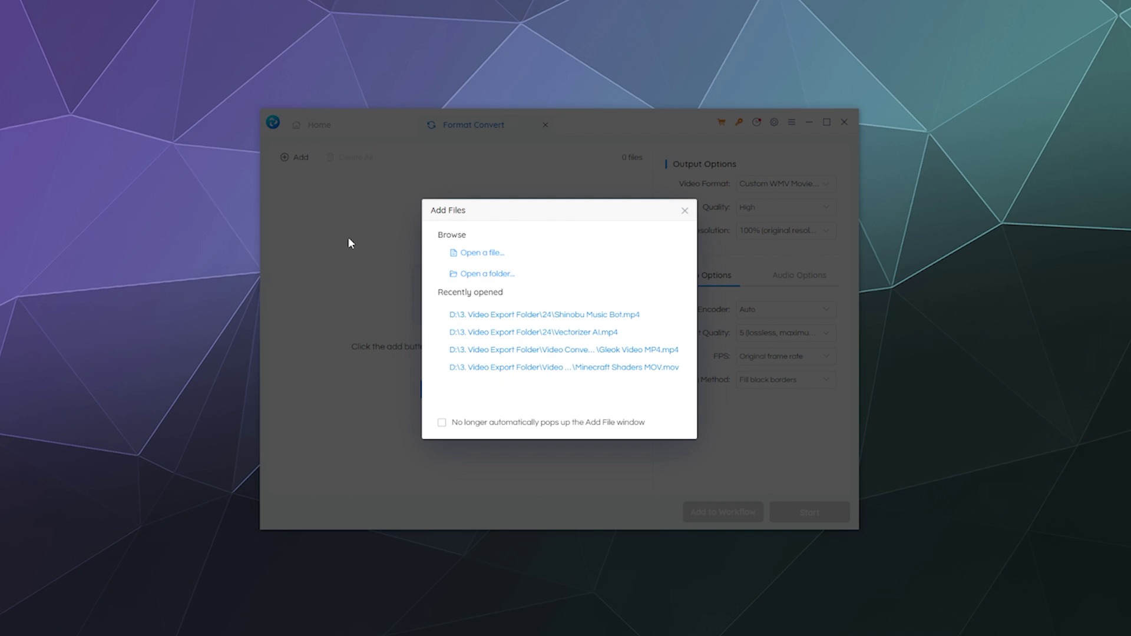
{"action": "left_click", "coordinate": [481, 253]}
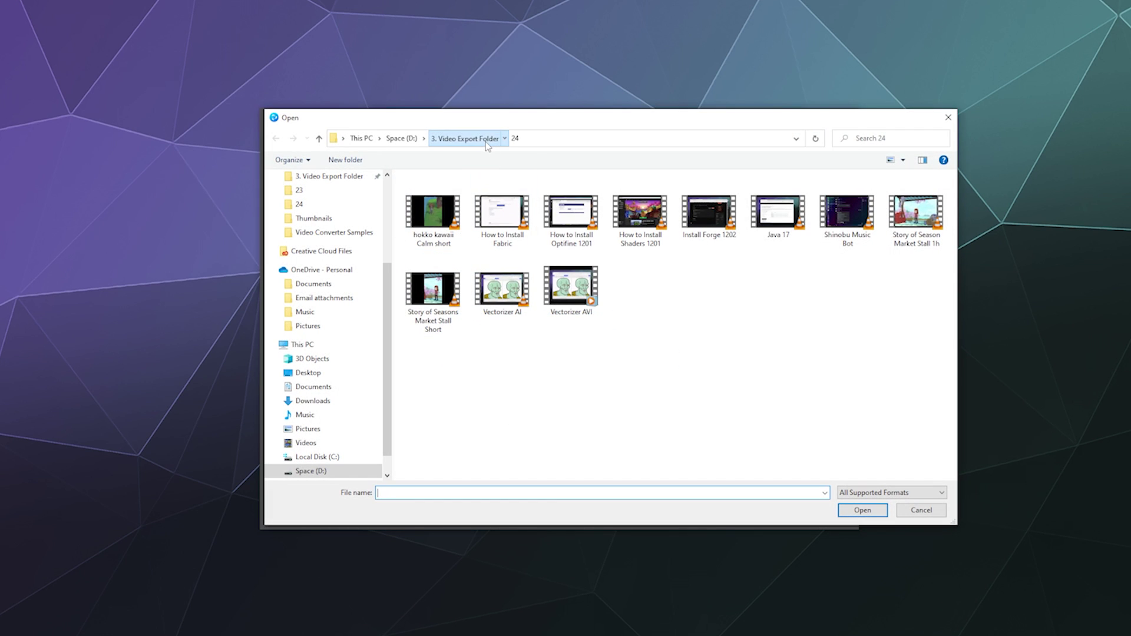
{"action": "left_click", "coordinate": [464, 138]}
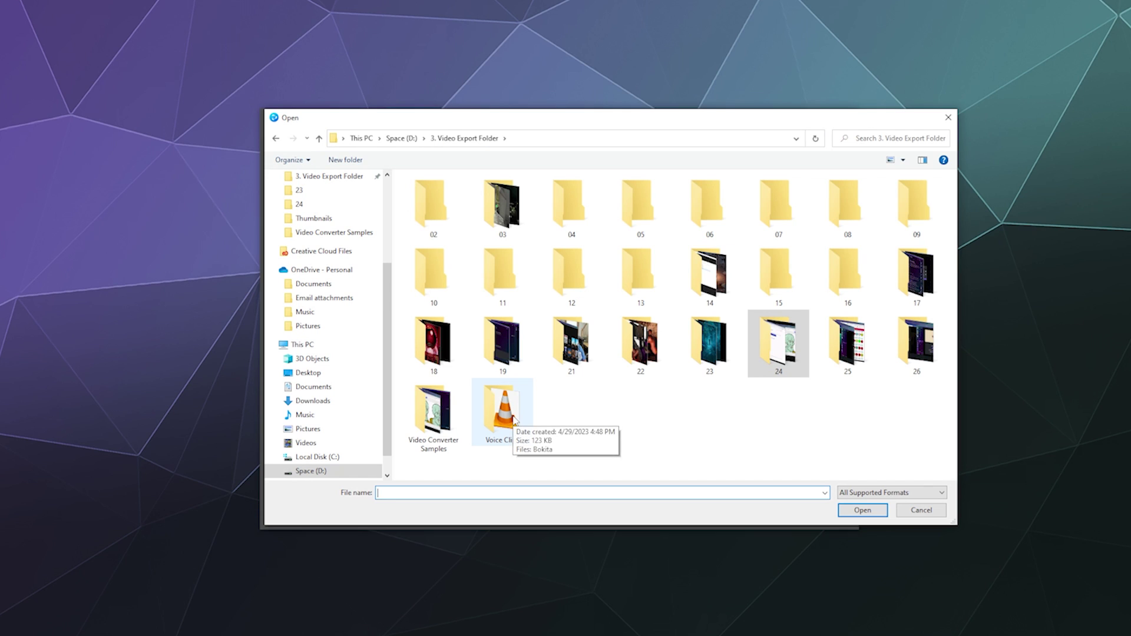
{"action": "left_click", "coordinate": [416, 416]}
{"action": "double_click", "coordinate": [417, 416]}
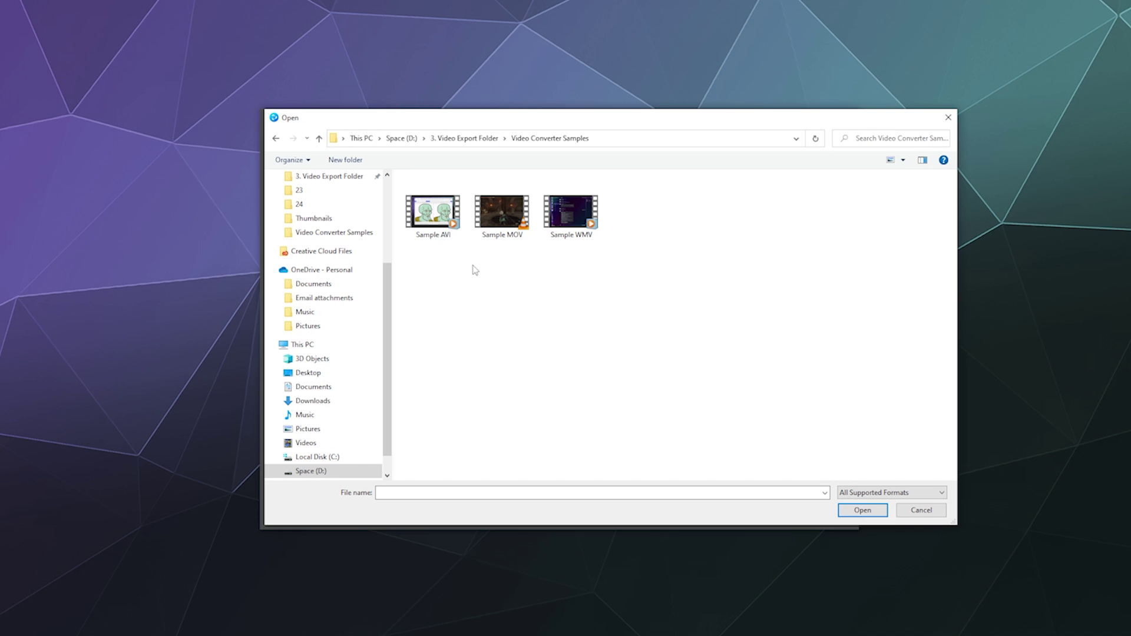
{"action": "left_click", "coordinate": [501, 239]}
{"action": "left_click", "coordinate": [859, 510]}
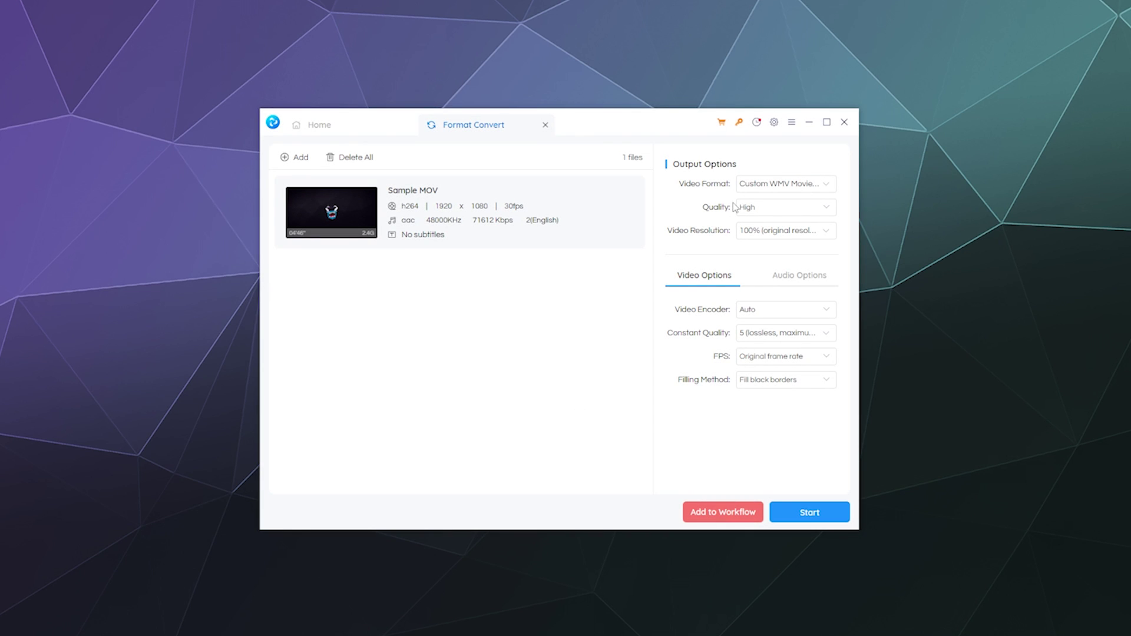
Step: Pick Custom MP4 Movie (*.mp4), then browse the Windows, Android and Apple device presets
{"action": "left_click", "coordinate": [779, 185]}
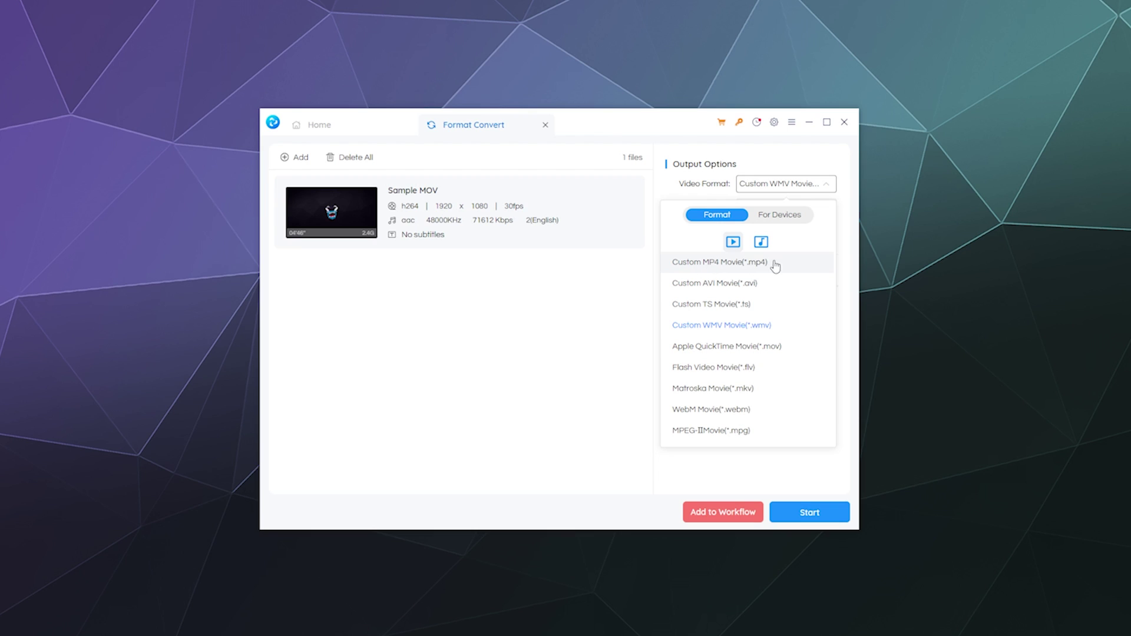
{"action": "left_click", "coordinate": [740, 265]}
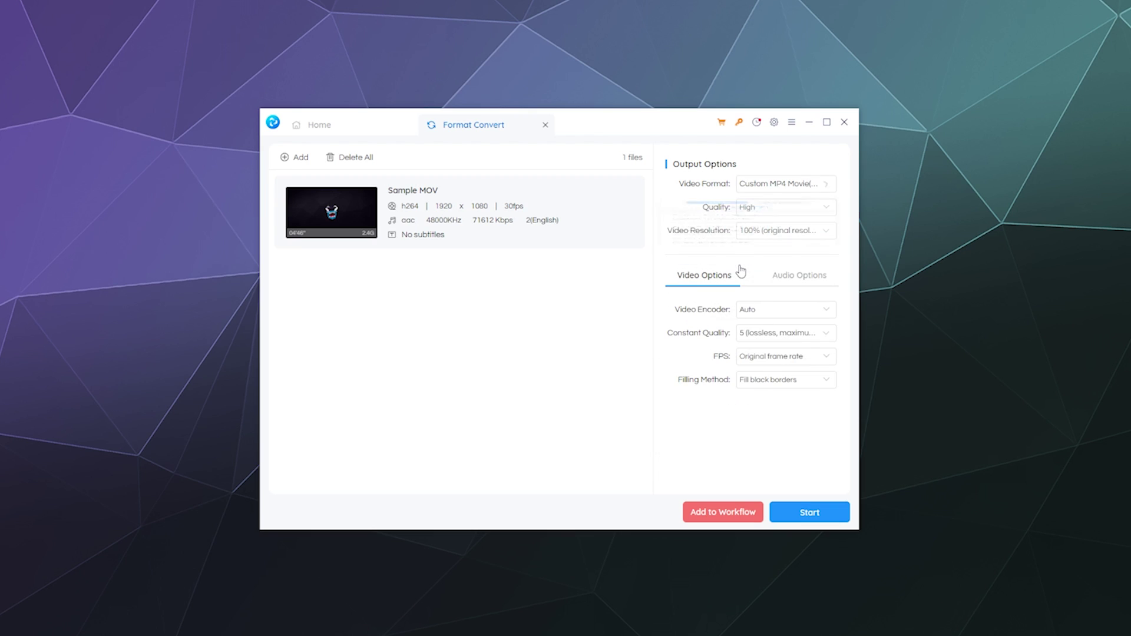
{"action": "left_click", "coordinate": [775, 191]}
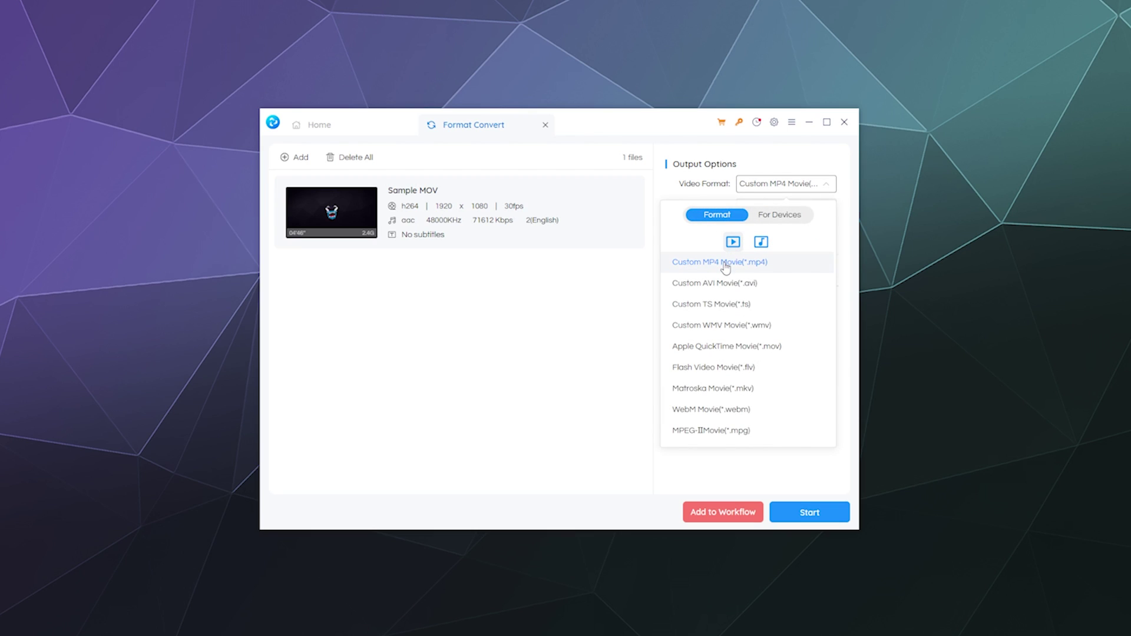
{"action": "left_click", "coordinate": [790, 219]}
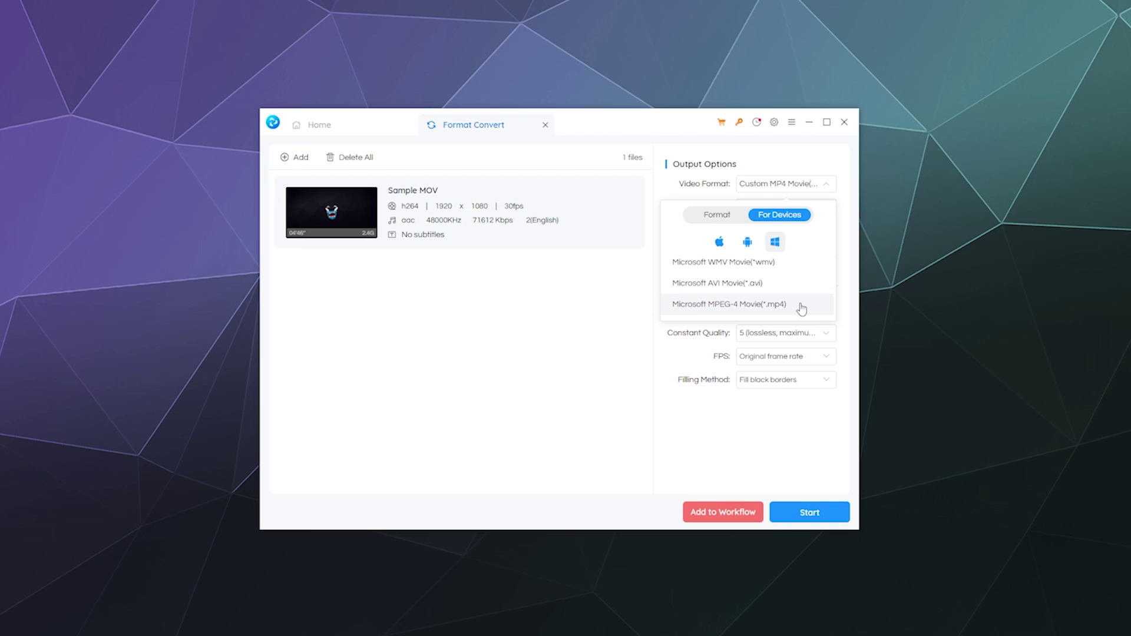
{"action": "left_click", "coordinate": [749, 247]}
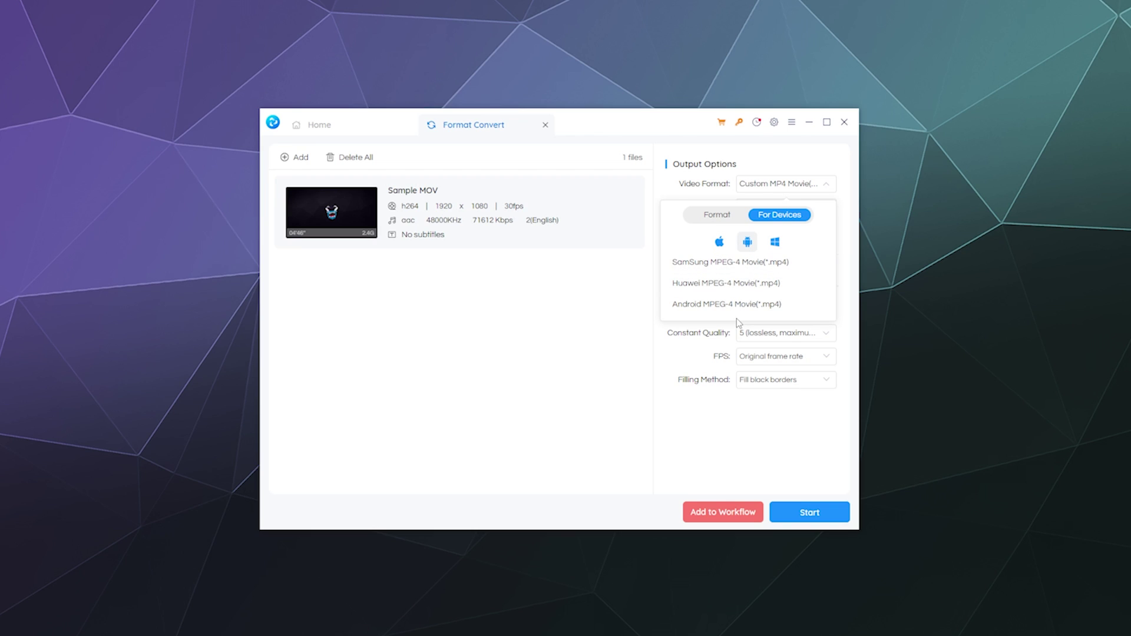
{"action": "left_click", "coordinate": [719, 241]}
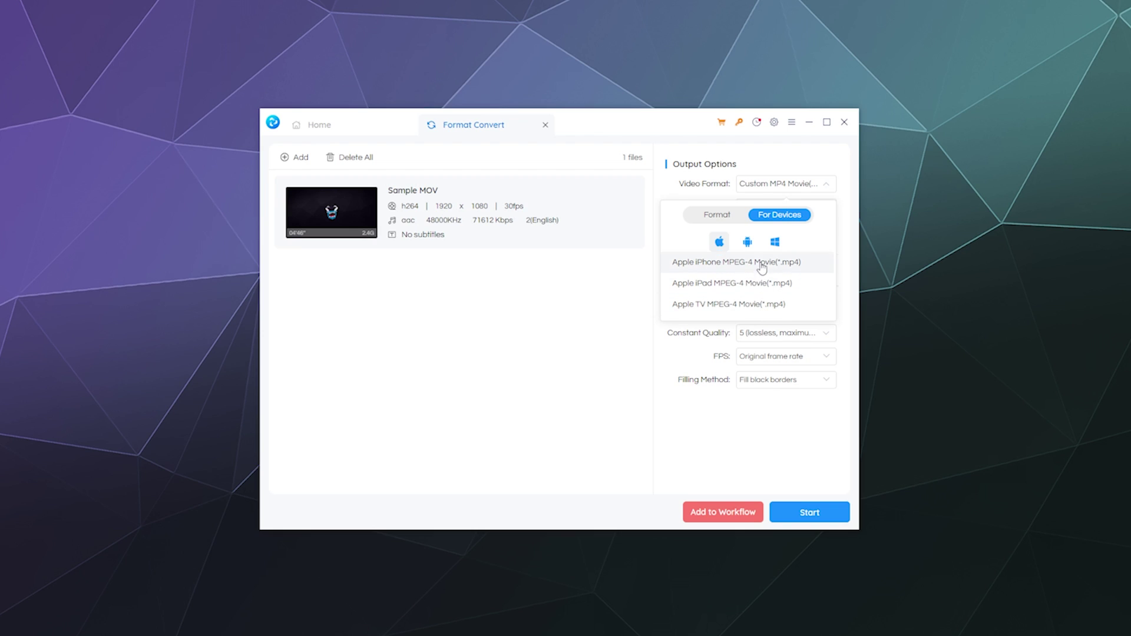
{"action": "left_click", "coordinate": [719, 217]}
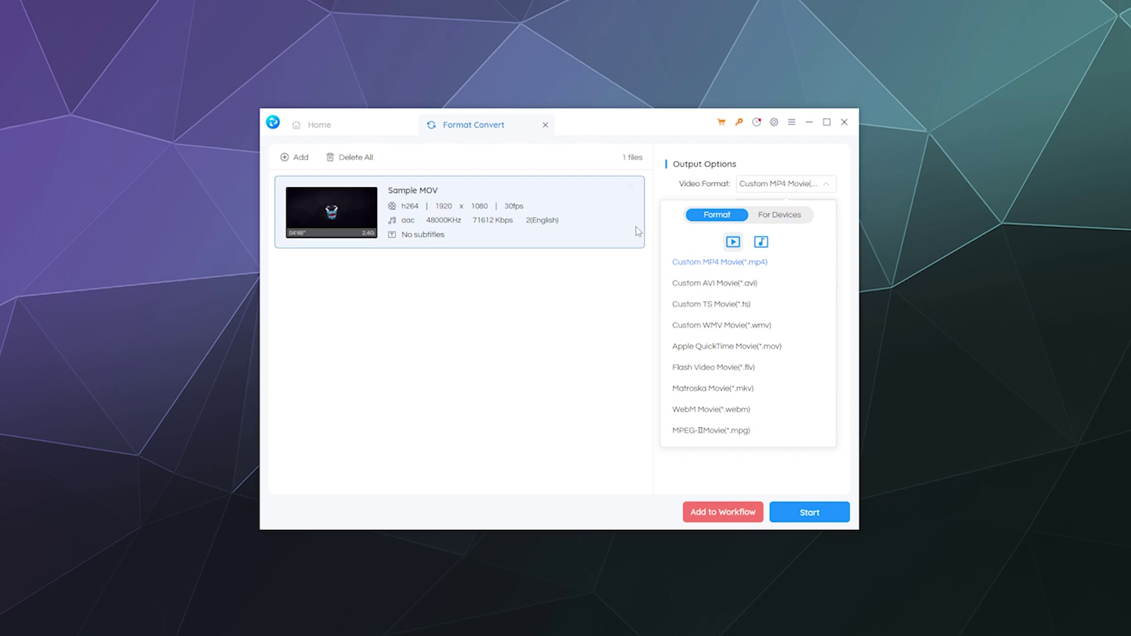
Step: Keep Custom MP4 output with High quality and the original 100% resolution
{"action": "left_click", "coordinate": [716, 266]}
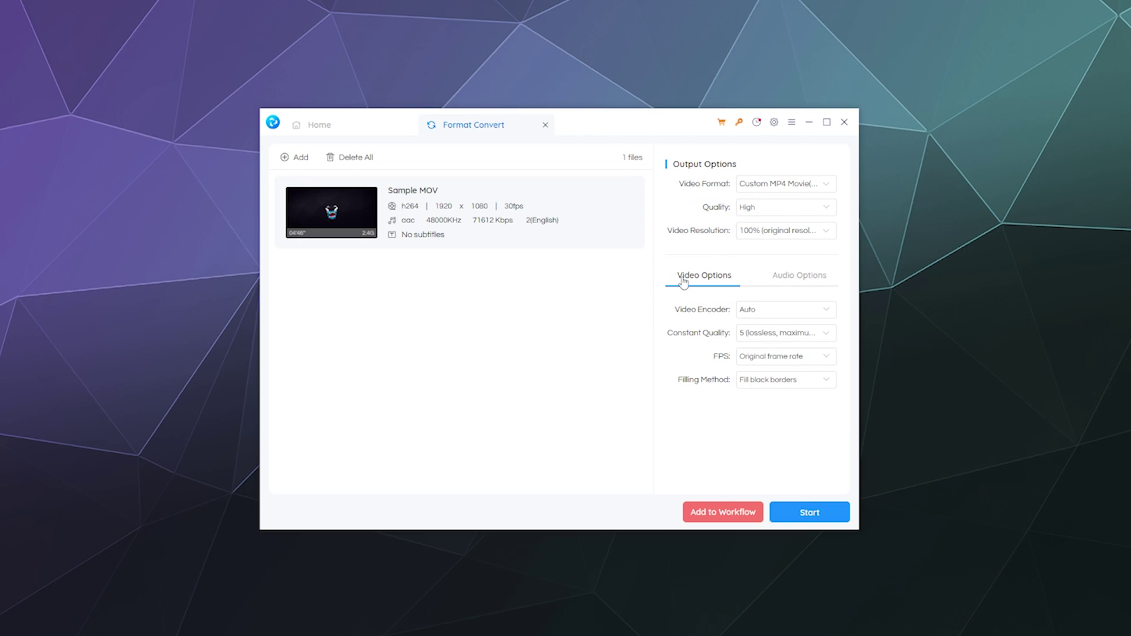
{"action": "left_click", "coordinate": [747, 210]}
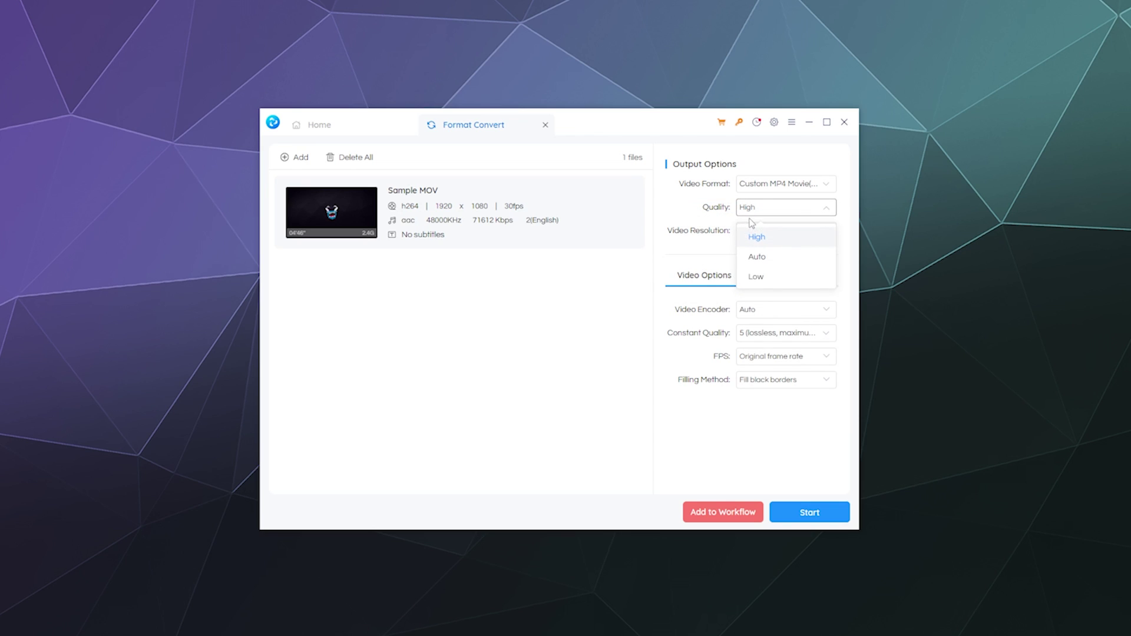
{"action": "left_click", "coordinate": [770, 239]}
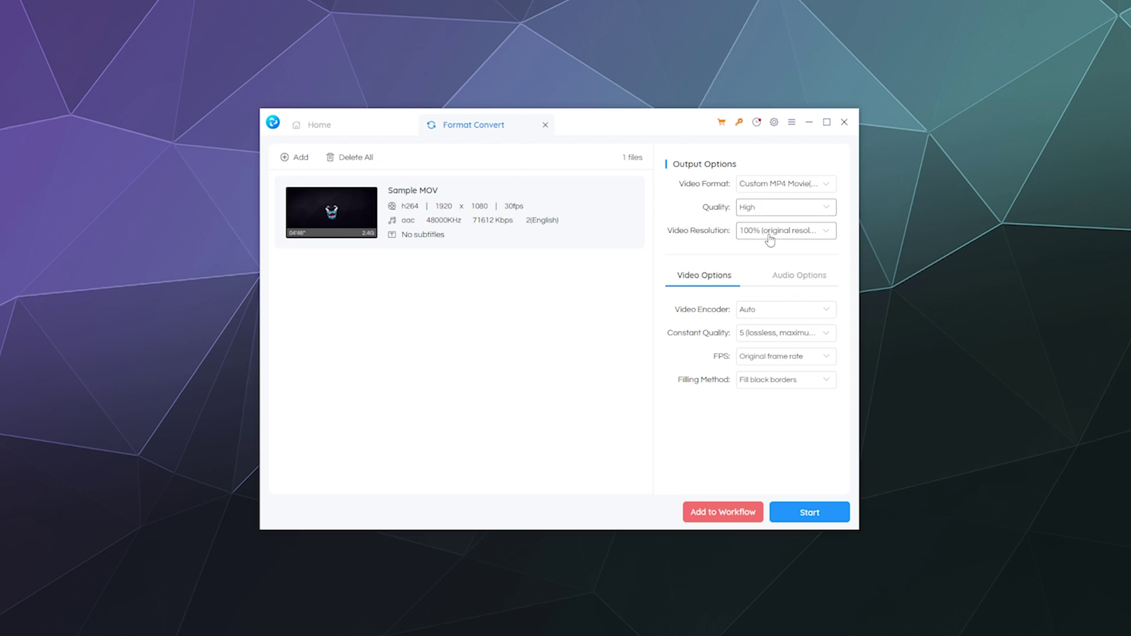
{"action": "left_click", "coordinate": [770, 236]}
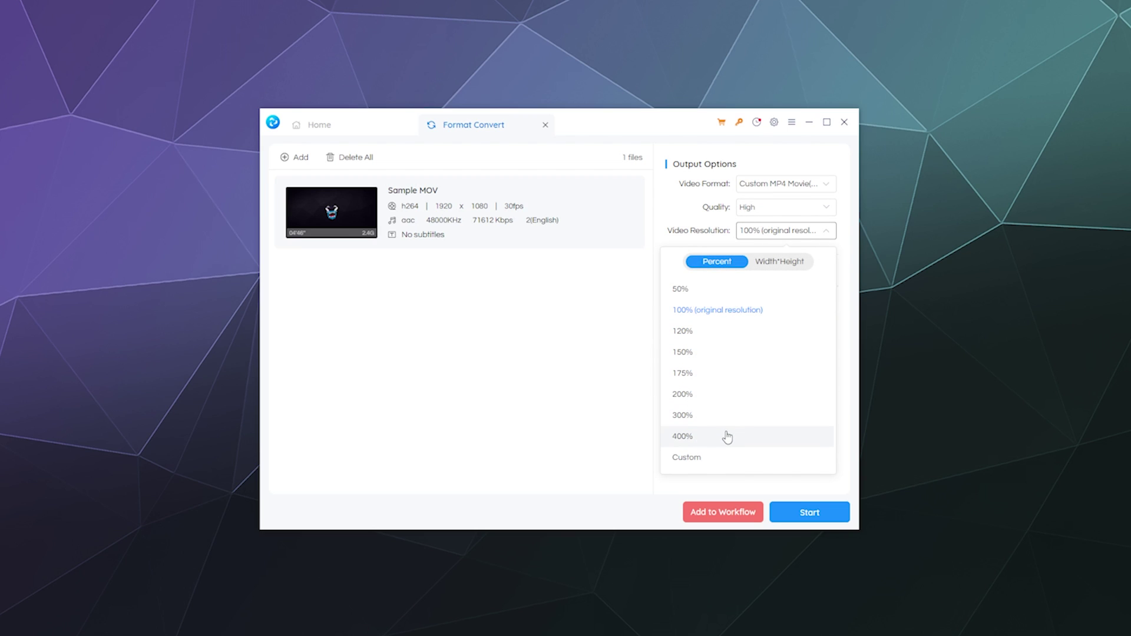
{"action": "left_click", "coordinate": [605, 394]}
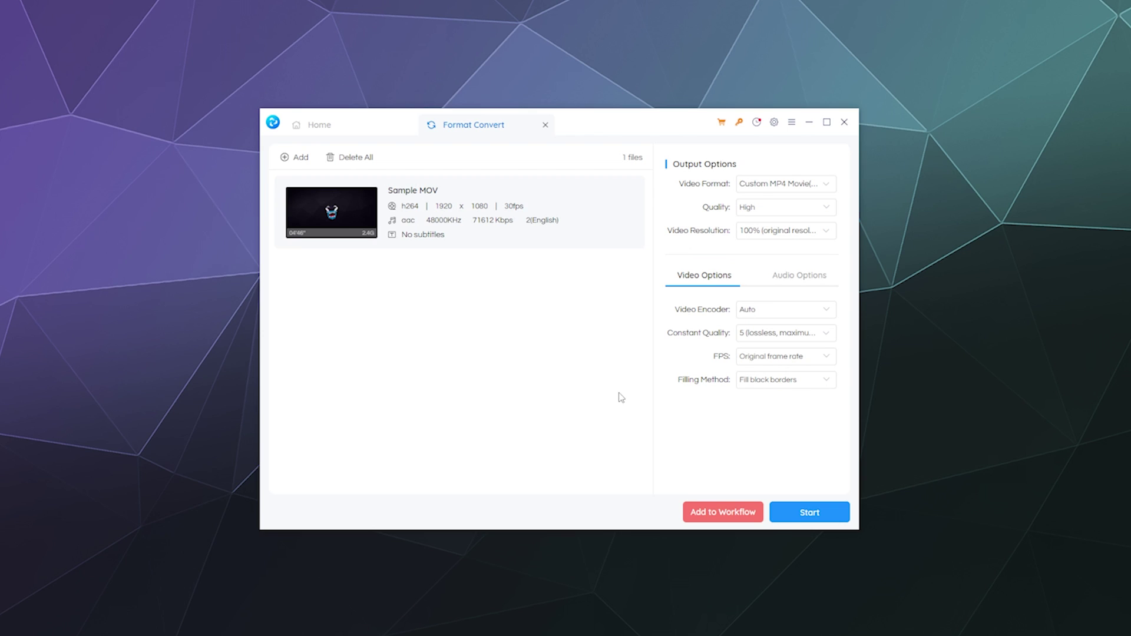
Step: Keep constant quality at lossless level 5 and set the frame rate to 30 FPS
{"action": "left_click", "coordinate": [776, 334]}
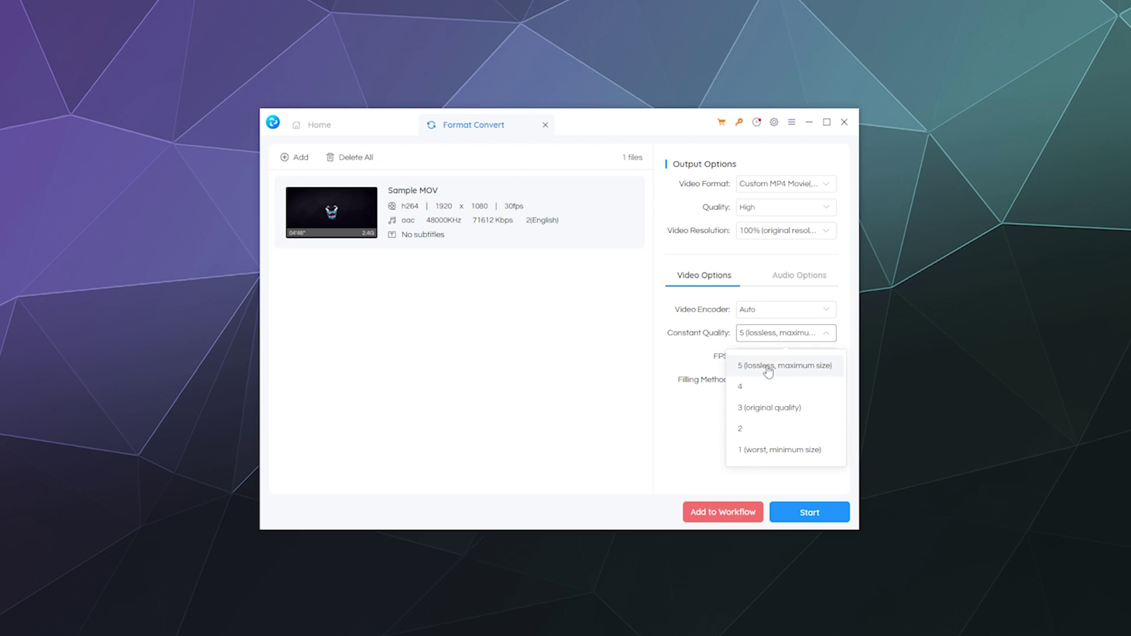
{"action": "left_click", "coordinate": [769, 367]}
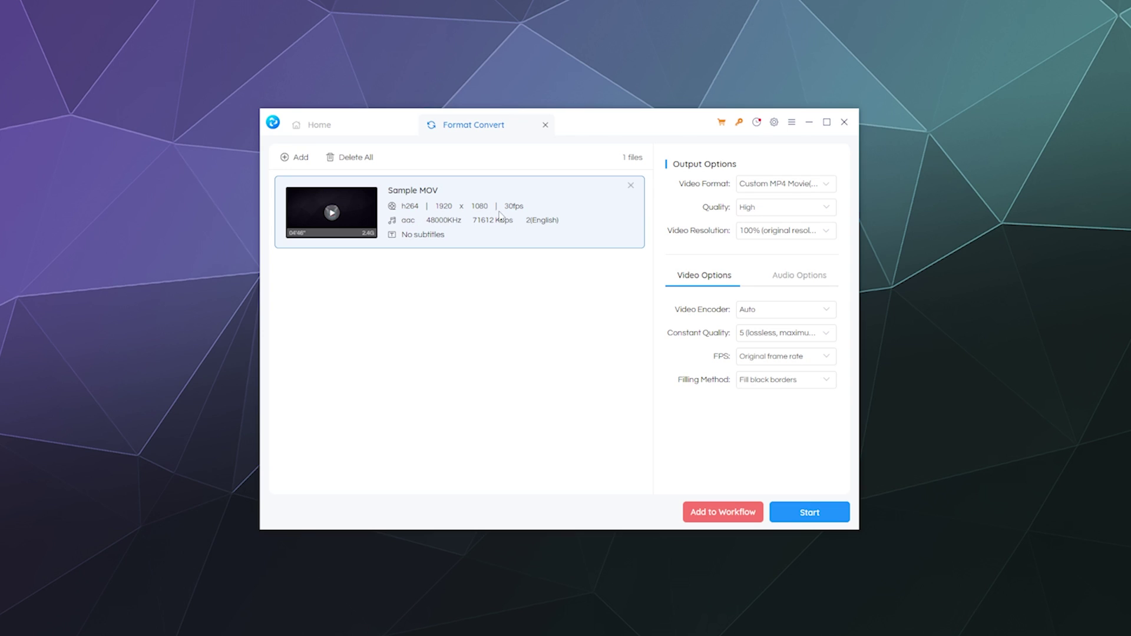
{"action": "left_click", "coordinate": [760, 357]}
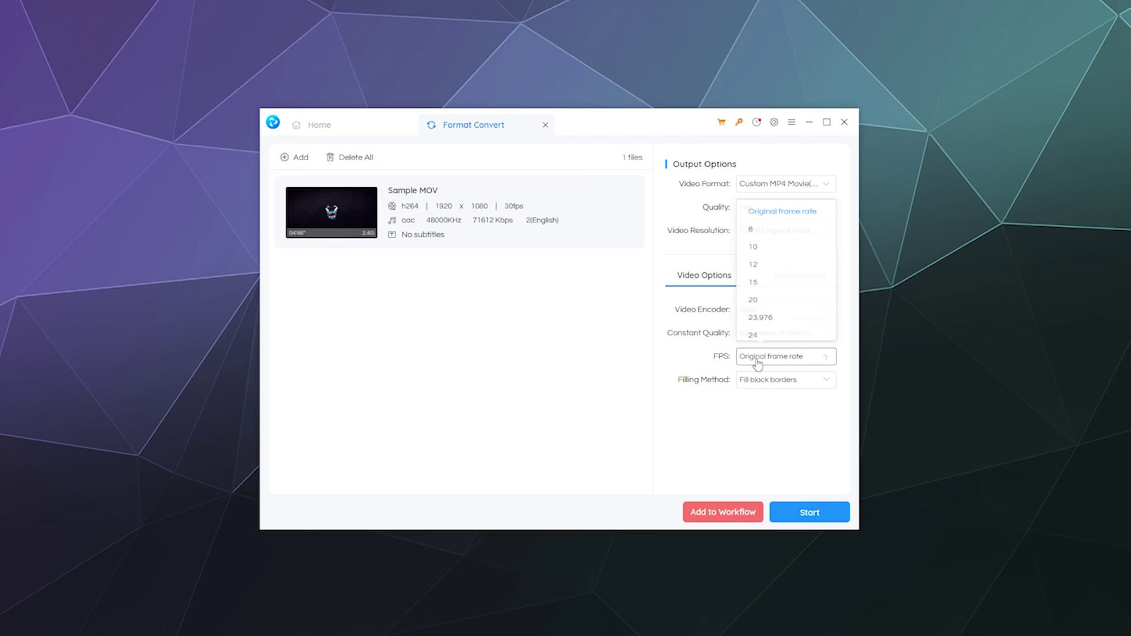
{"action": "scroll", "coordinate": [778, 315], "scroll_direction": "down", "scroll_amount": 4}
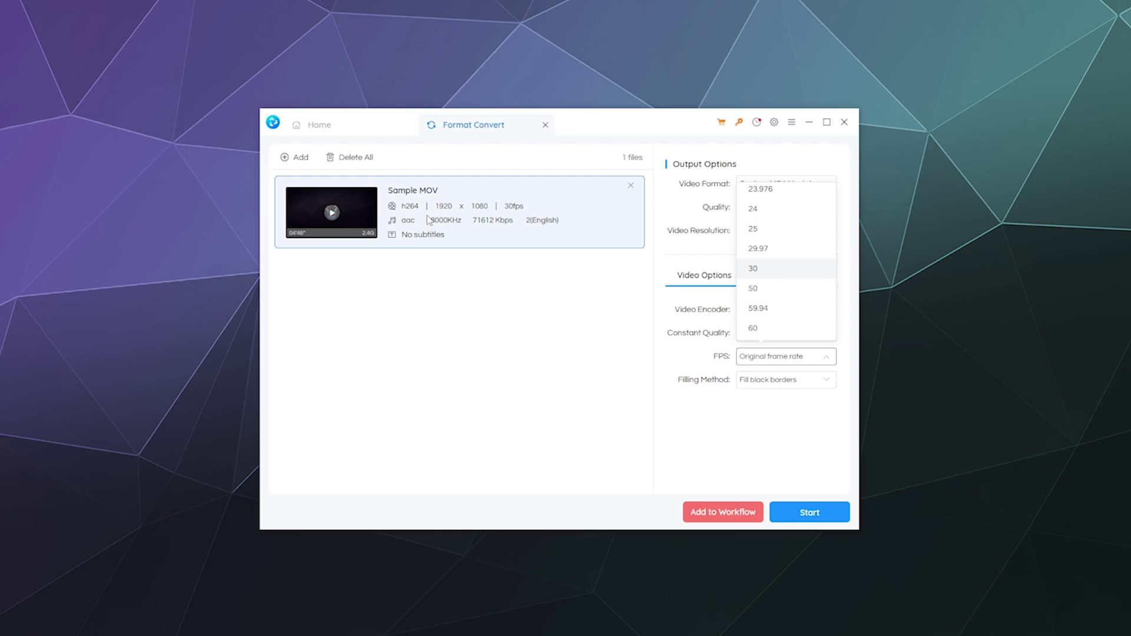
{"action": "left_click", "coordinate": [770, 277]}
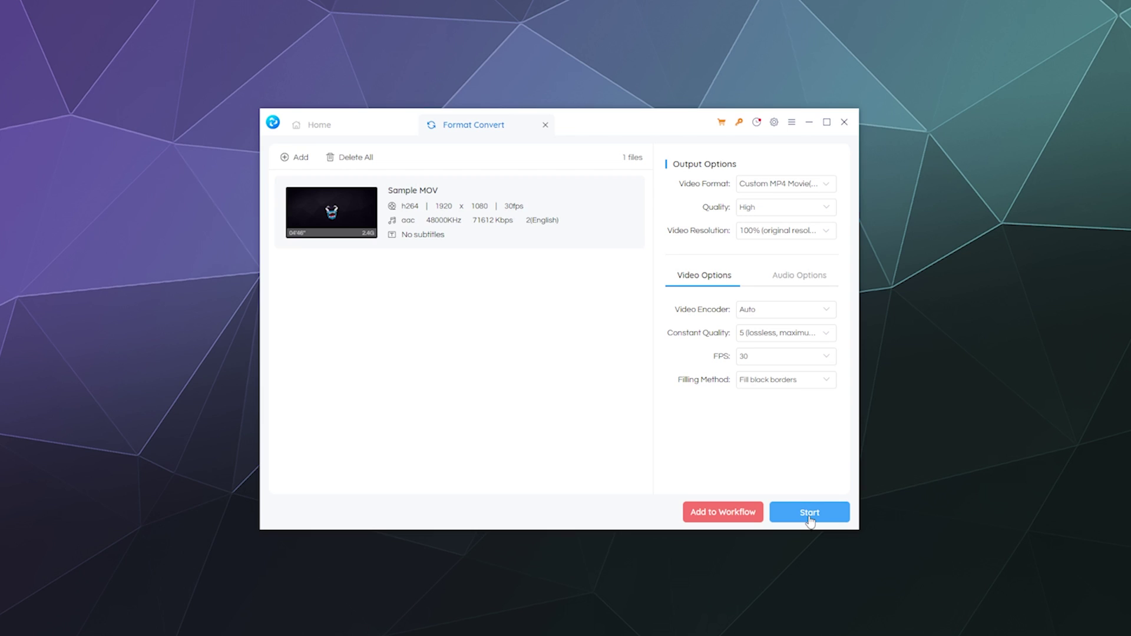
Step: Send the conversion to a workflow and arrange the File Block and Format Convert blocks top-left
{"action": "left_click", "coordinate": [729, 515]}
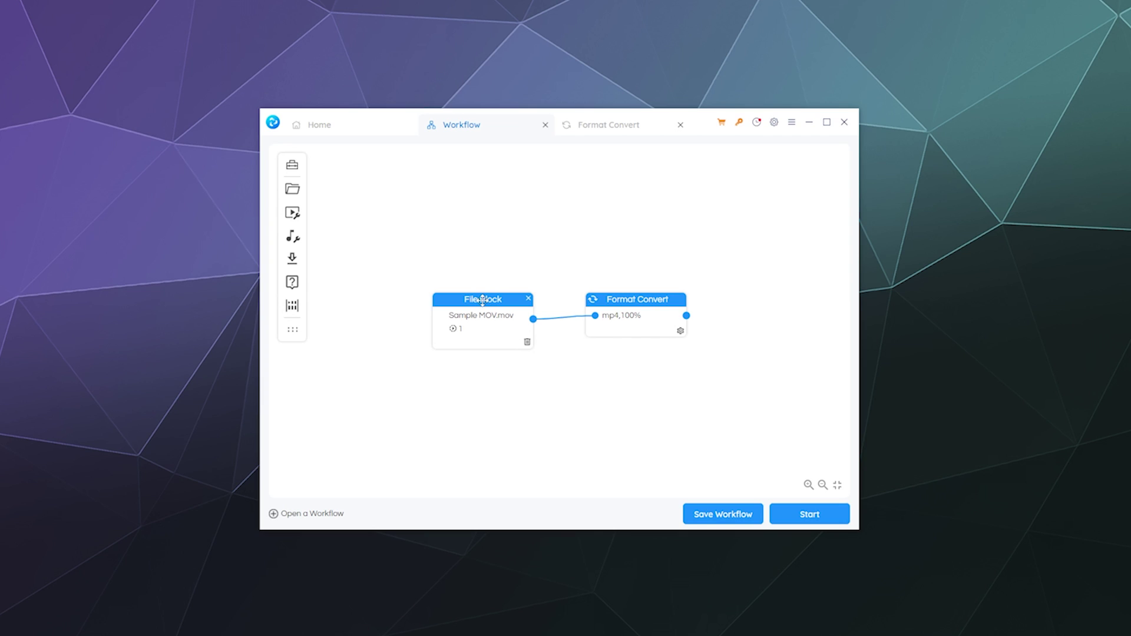
{"action": "left_click_drag", "start_coordinate": [483, 299], "coordinate": [405, 205]}
{"action": "left_click_drag", "start_coordinate": [641, 302], "coordinate": [545, 217]}
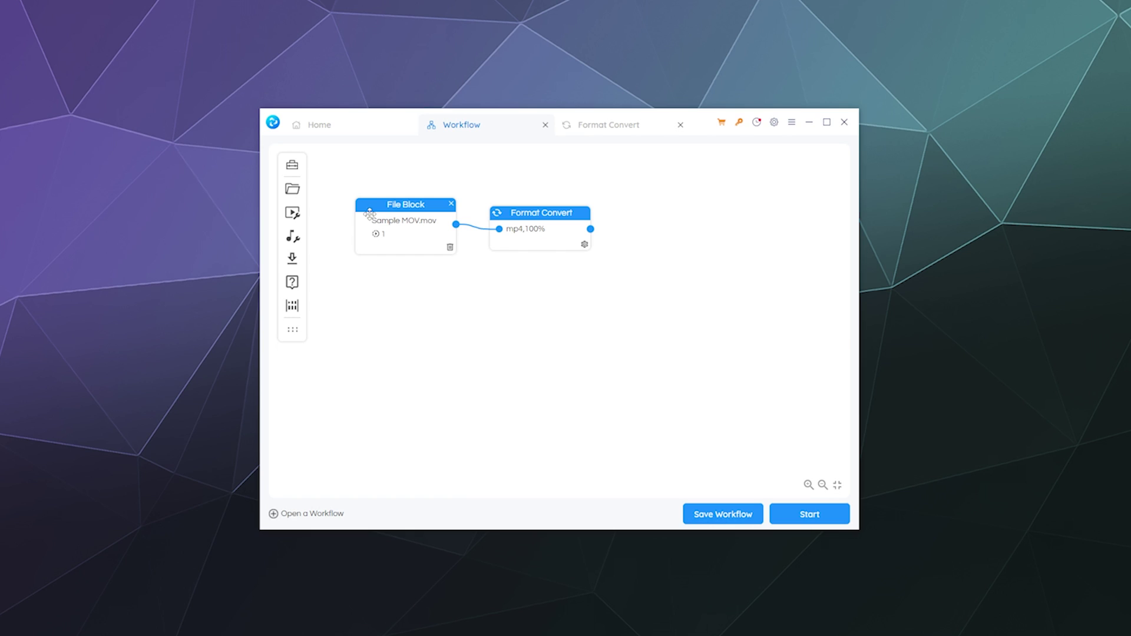
{"action": "left_click", "coordinate": [292, 213]}
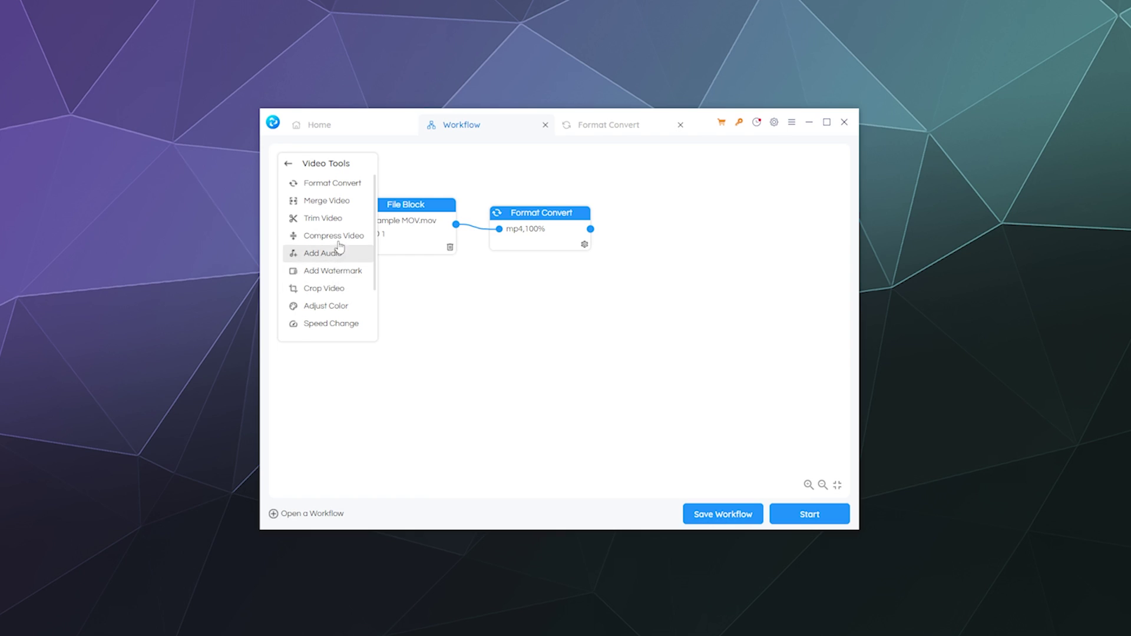
Step: Add an Adjust Color block linked after Format Convert, leaving it at No Effect
{"action": "left_click", "coordinate": [333, 306]}
{"action": "left_click_drag", "start_coordinate": [564, 306], "coordinate": [711, 219]}
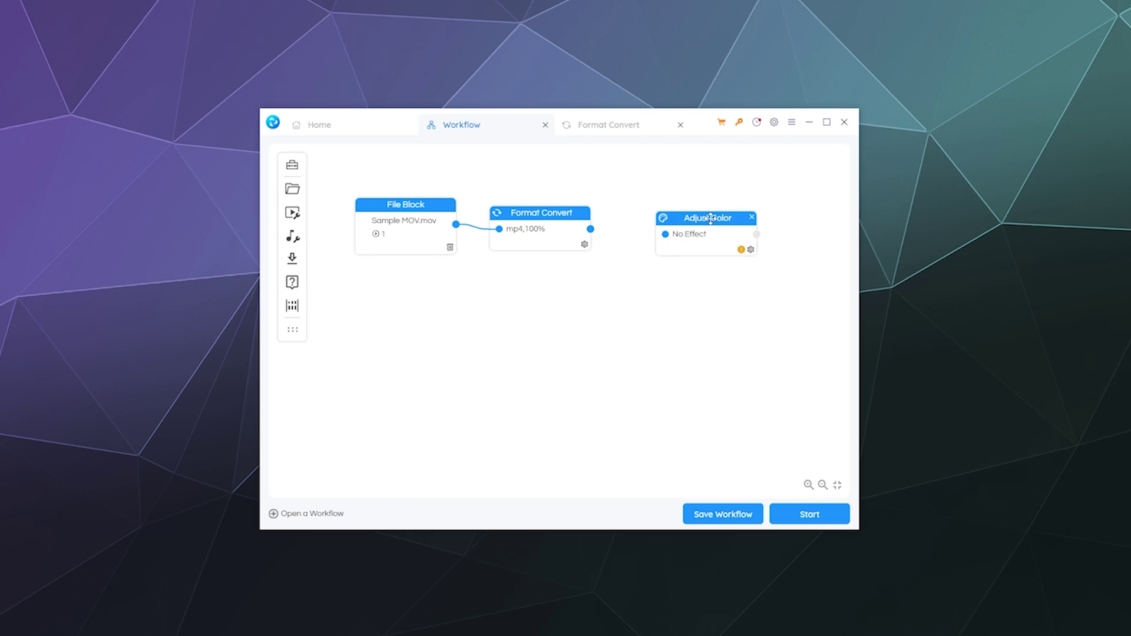
{"action": "left_click_drag", "start_coordinate": [591, 228], "coordinate": [666, 234]}
{"action": "left_click", "coordinate": [751, 250]}
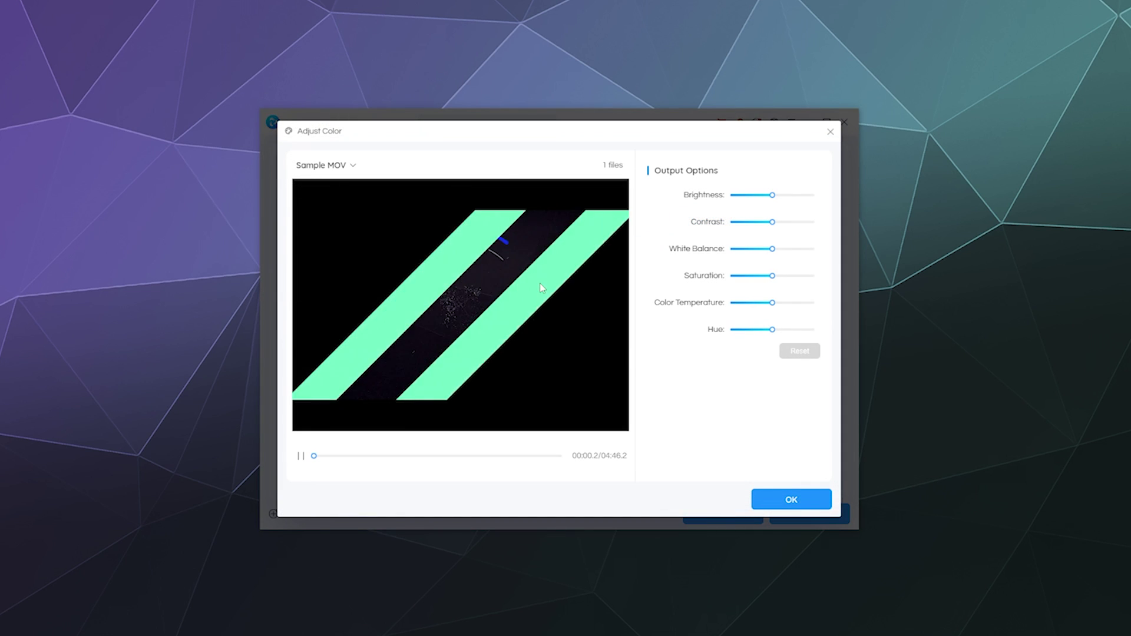
{"action": "left_click", "coordinate": [830, 136]}
{"action": "left_click_drag", "start_coordinate": [702, 212], "coordinate": [670, 211]}
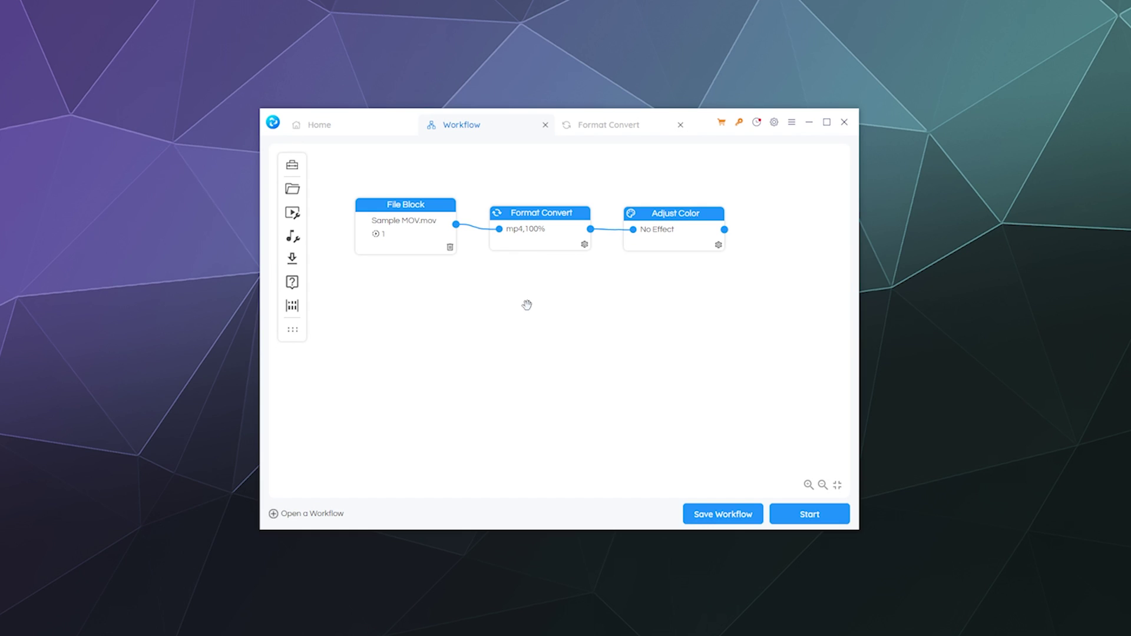
Step: Add a Compress Video block linked after Adjust Color, set to Compress to 50%
{"action": "left_click", "coordinate": [293, 212]}
{"action": "left_click", "coordinate": [324, 236]}
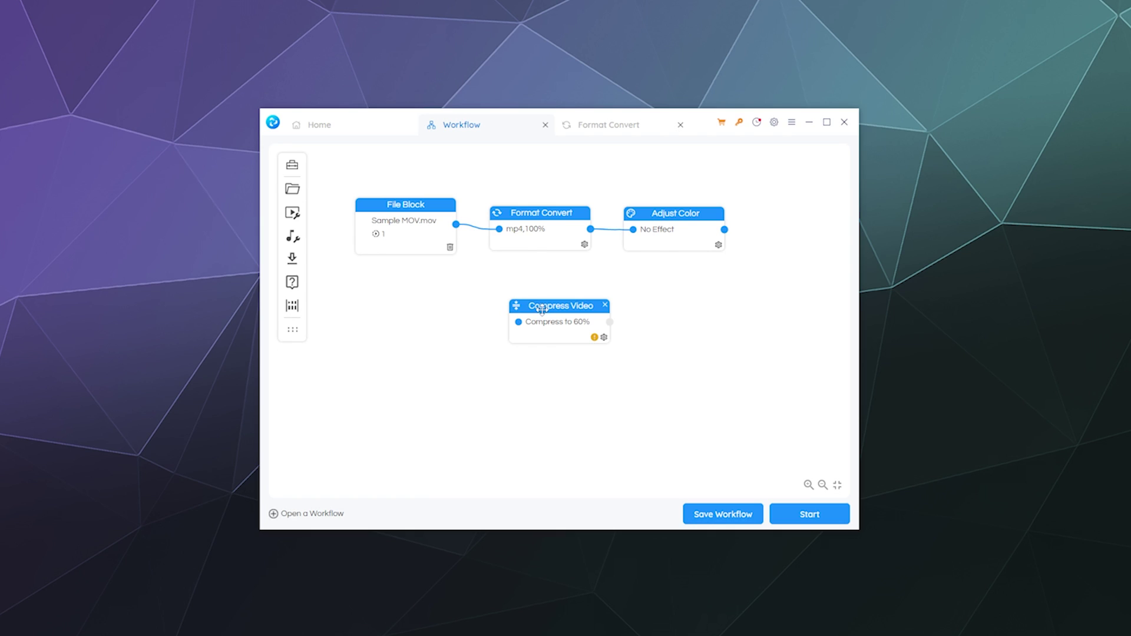
{"action": "left_click_drag", "start_coordinate": [543, 311], "coordinate": [625, 318]}
{"action": "left_click_drag", "start_coordinate": [724, 230], "coordinate": [393, 304]}
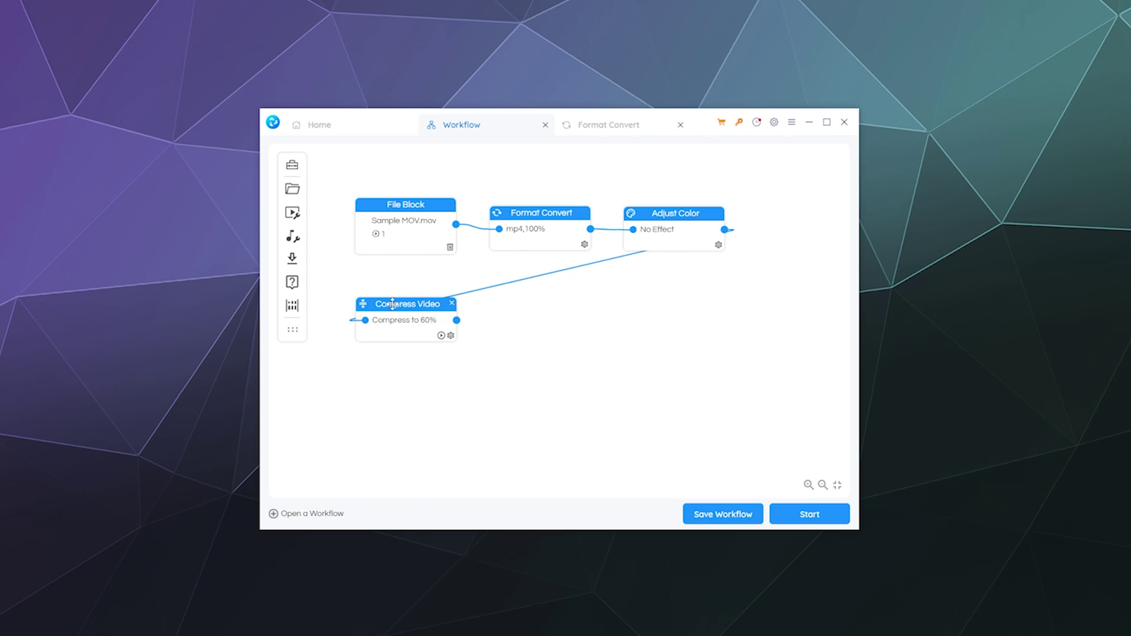
{"action": "left_click", "coordinate": [451, 336]}
{"action": "left_click", "coordinate": [754, 222]}
{"action": "left_click", "coordinate": [753, 302]}
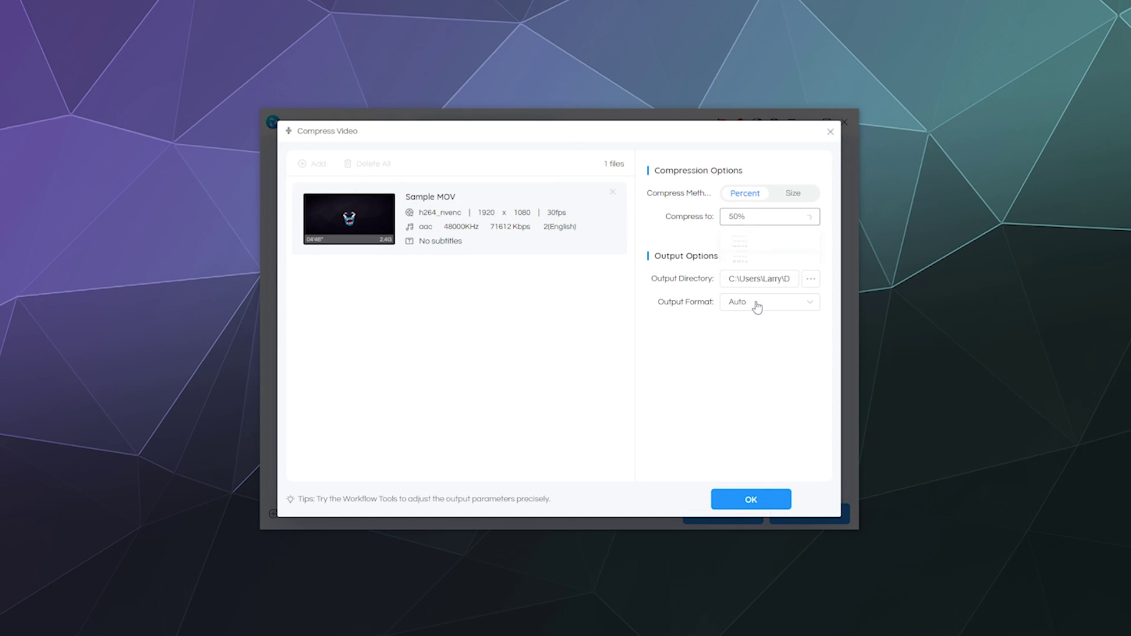
{"action": "left_click", "coordinate": [751, 499]}
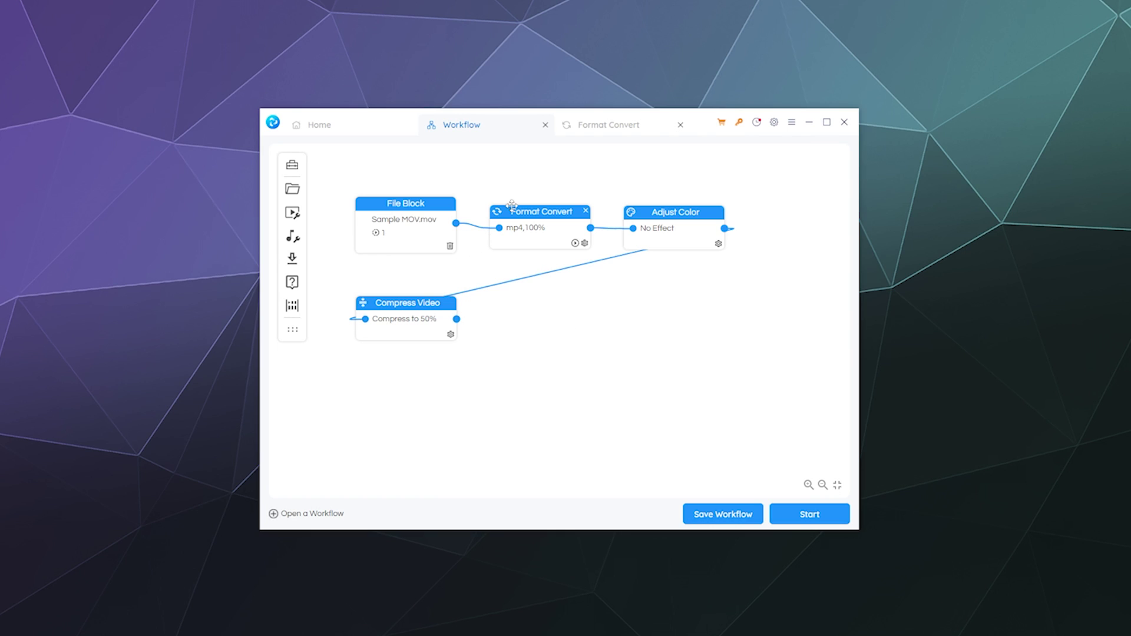
Step: Delete the Workflow tab and start converting Sample MOV to MP4
{"action": "left_click", "coordinate": [546, 125]}
{"action": "left_click", "coordinate": [526, 344]}
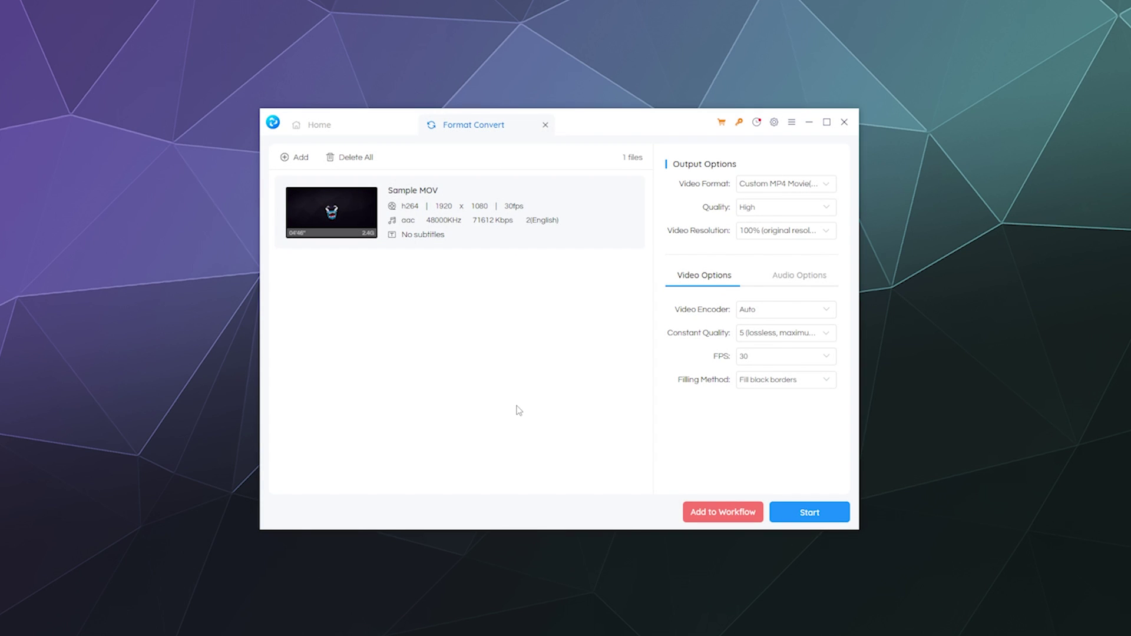
{"action": "left_click", "coordinate": [779, 510]}
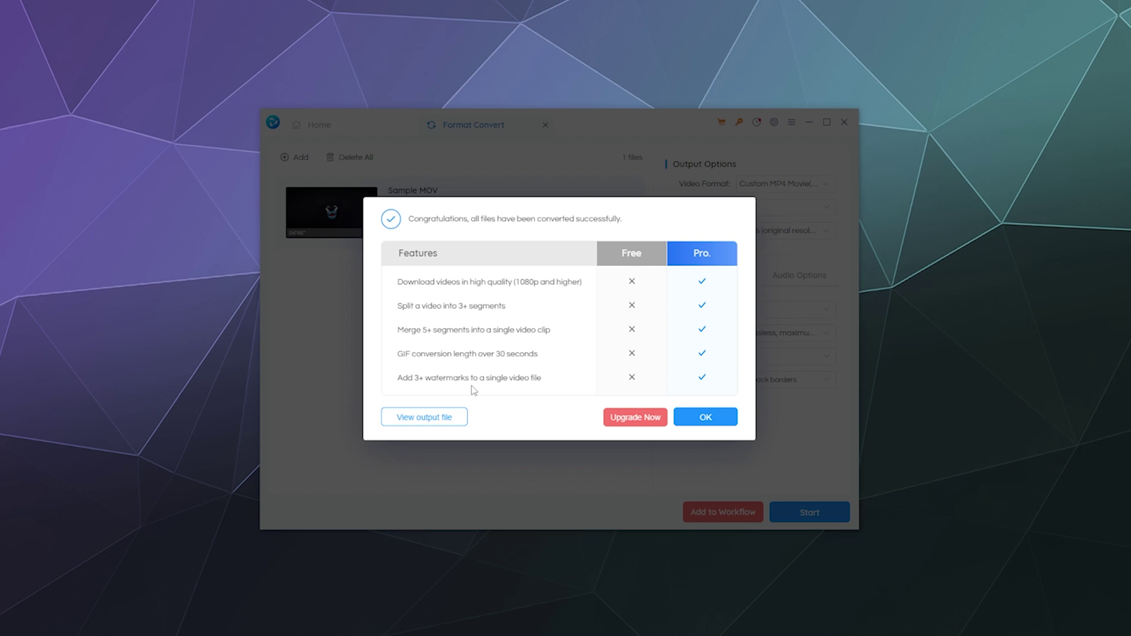
Step: Open the output folder, arrange the windows, and lower VLC's volume to 29%
{"action": "left_click", "coordinate": [457, 423]}
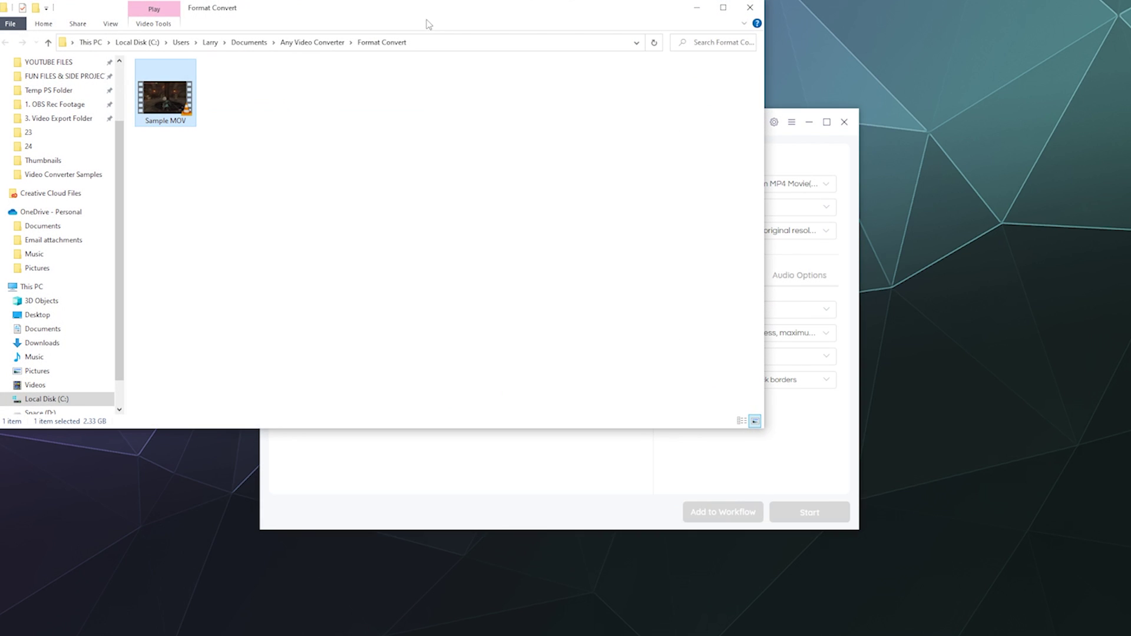
{"action": "left_click_drag", "start_coordinate": [500, 10], "coordinate": [830, 112]}
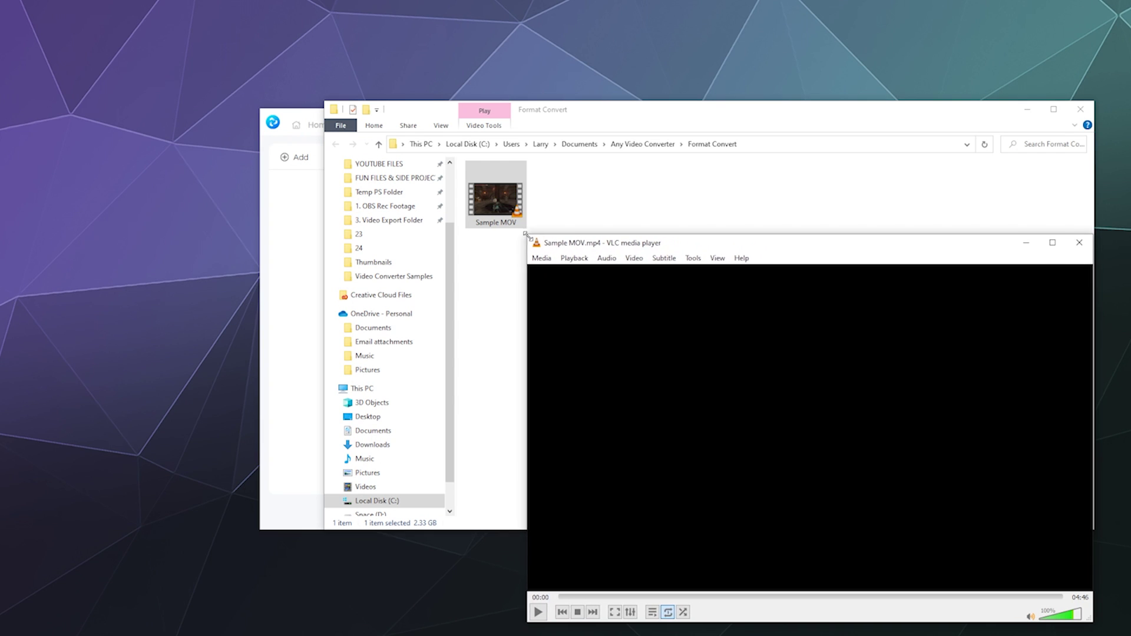
{"action": "left_click_drag", "start_coordinate": [686, 241], "coordinate": [609, 142]}
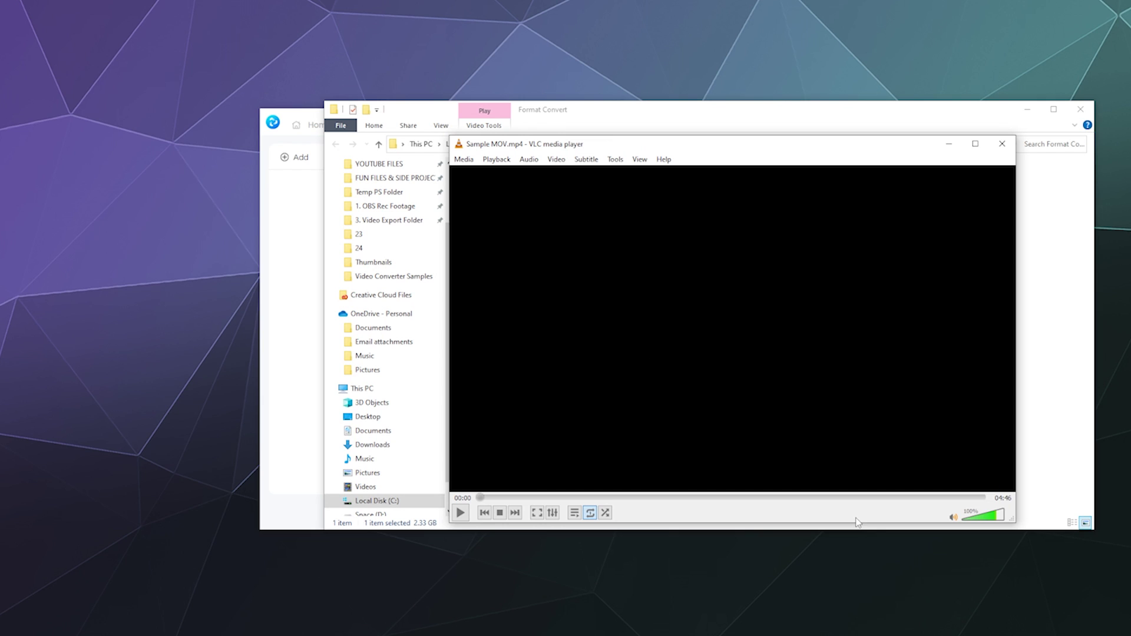
{"action": "left_click", "coordinate": [974, 521]}
Step: Play Sample MOV.mp4, pausing at 00:13 and 00:20, then close VLC
{"action": "left_click", "coordinate": [461, 513]}
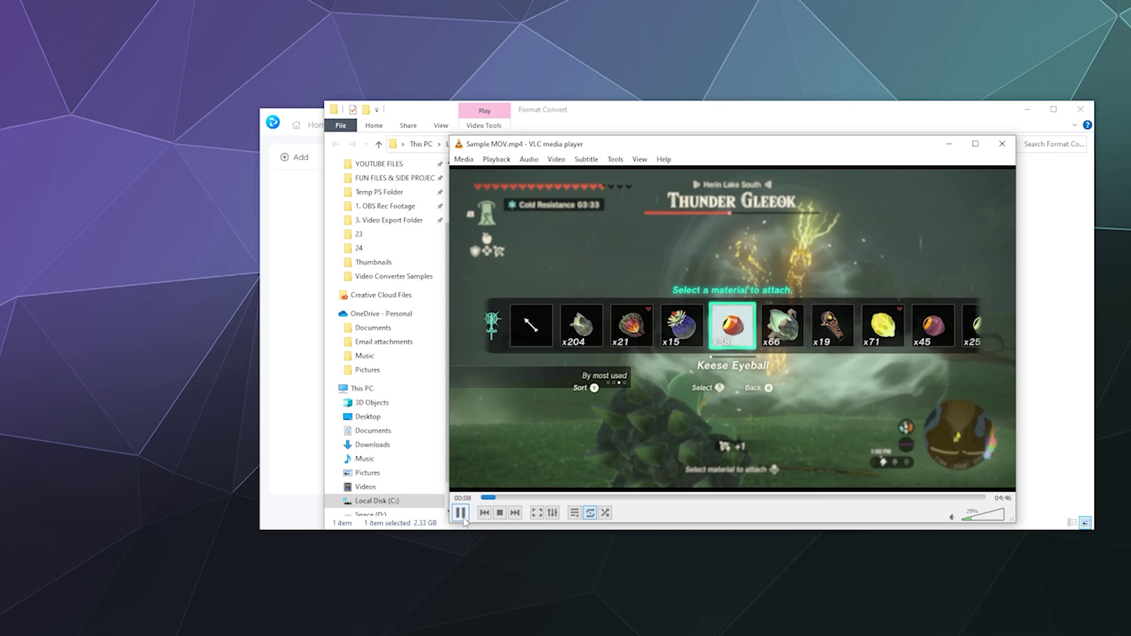
{"action": "left_click", "coordinate": [462, 514]}
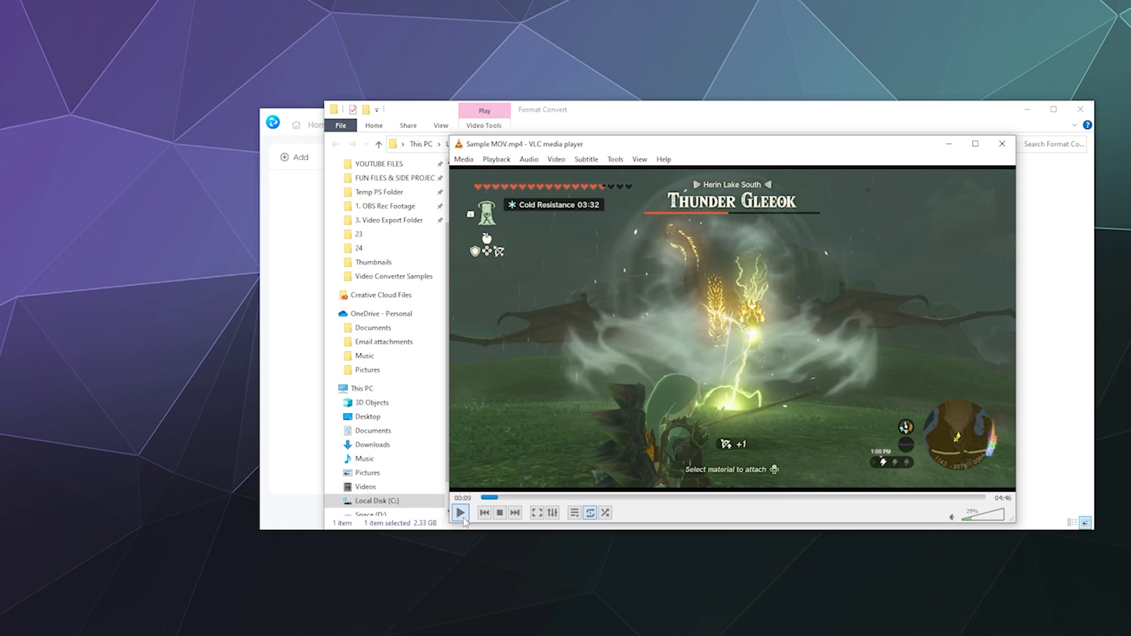
{"action": "left_click", "coordinate": [462, 514]}
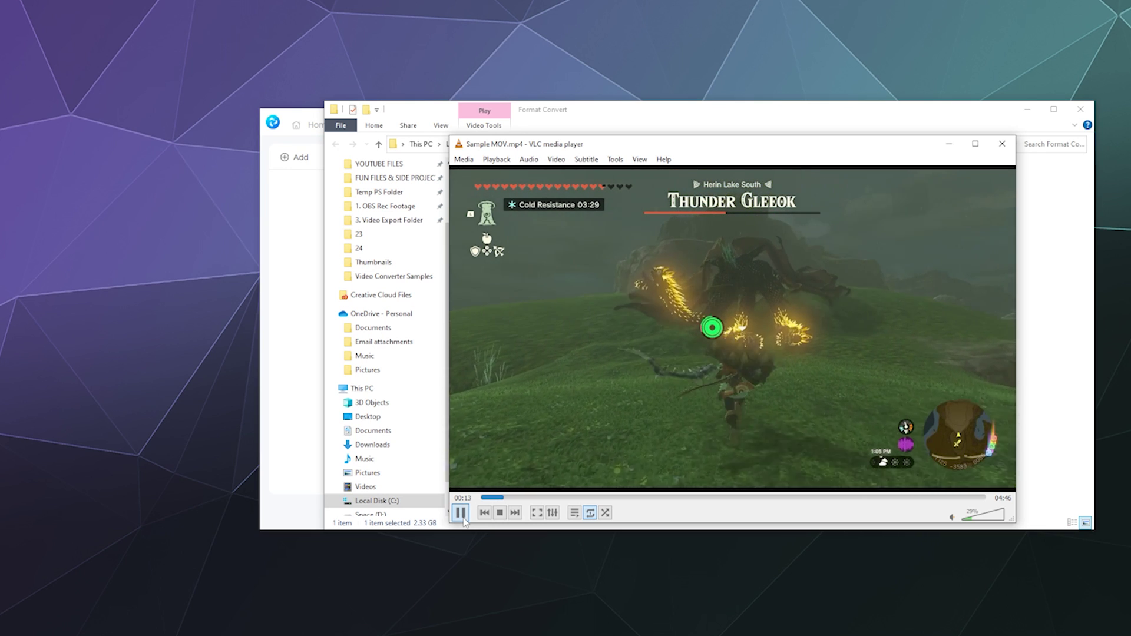
{"action": "left_click", "coordinate": [462, 514]}
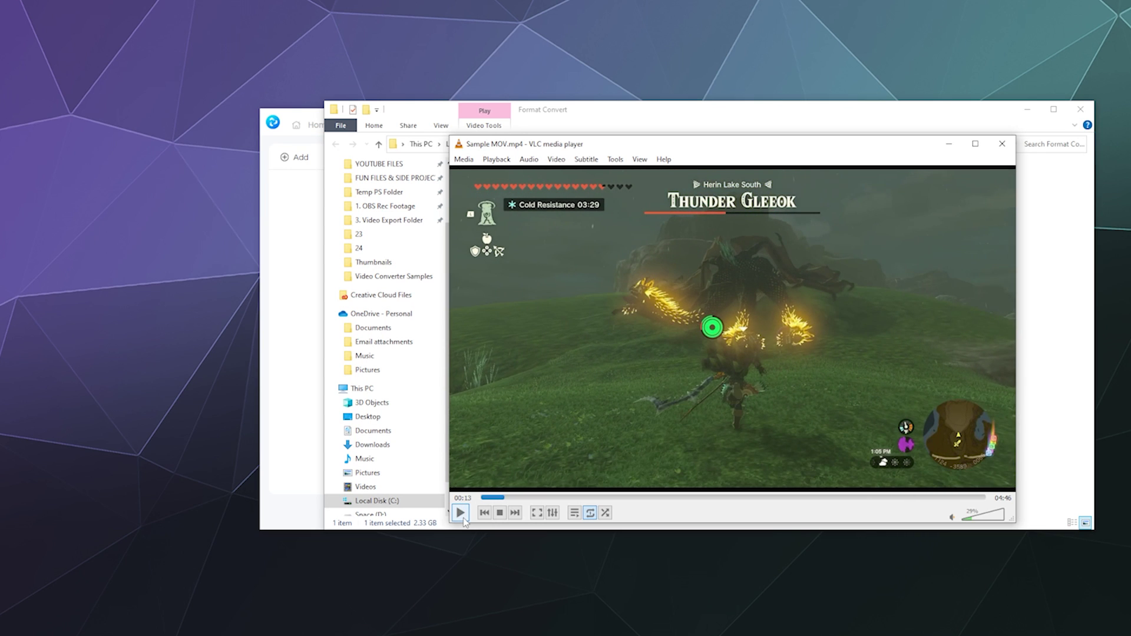
{"action": "left_click", "coordinate": [461, 514]}
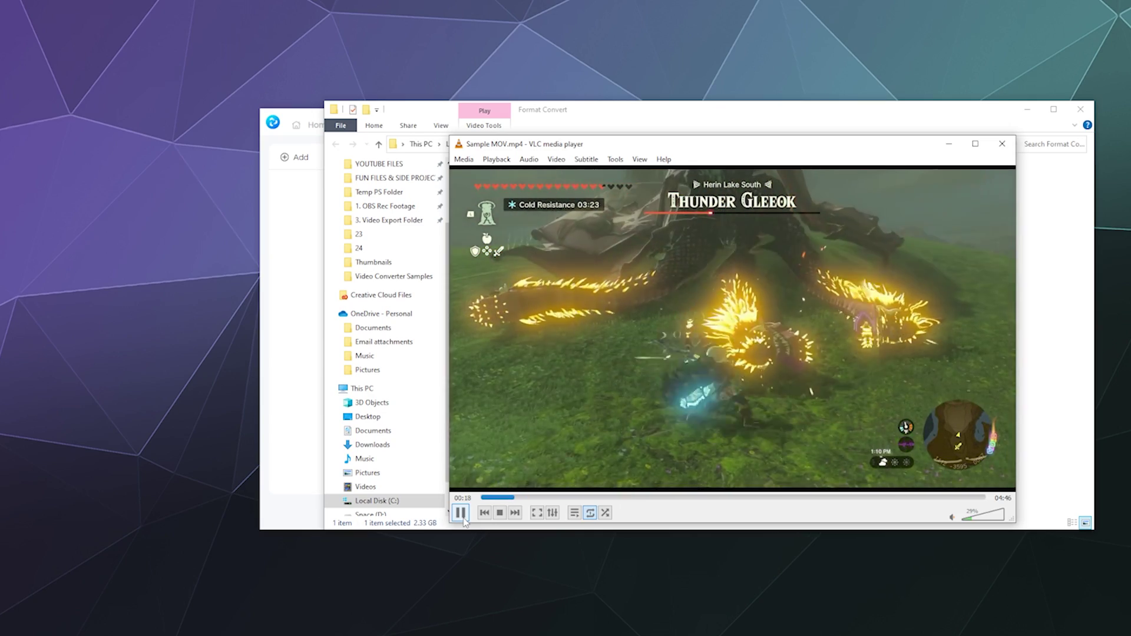
{"action": "left_click", "coordinate": [463, 516]}
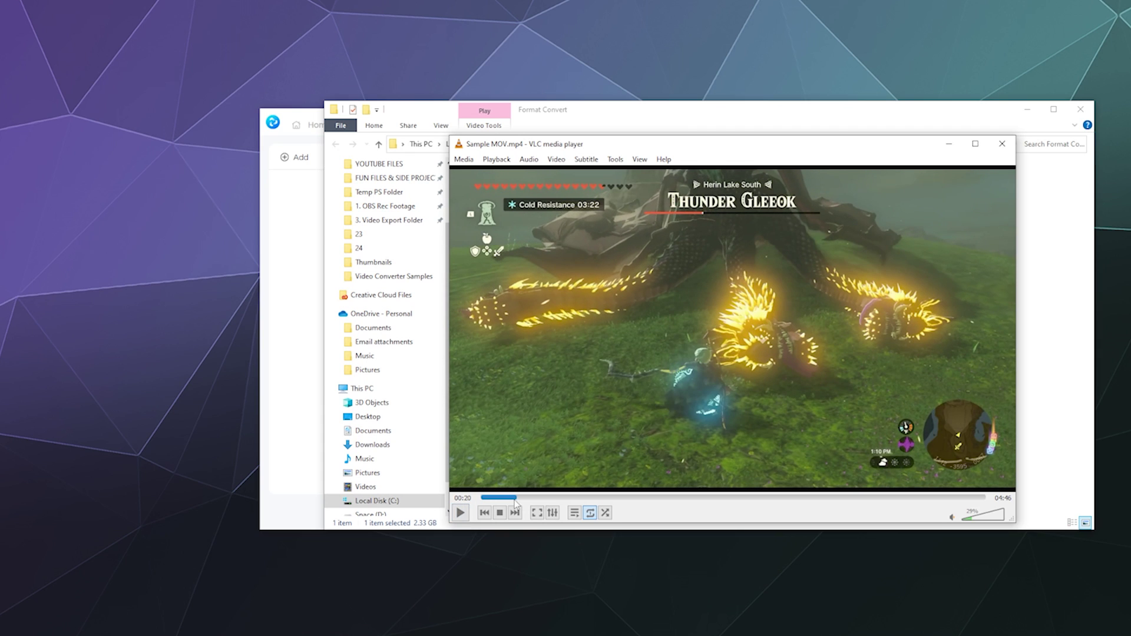
{"action": "left_click", "coordinate": [1003, 143]}
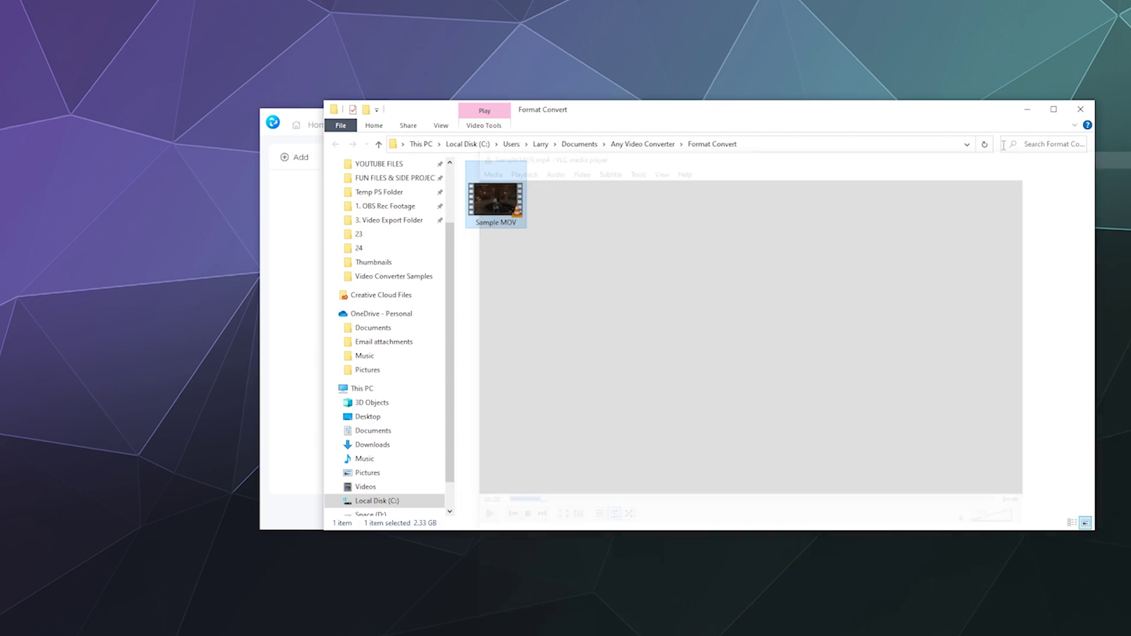
Step: Load Sample AVI from the samples folder into the converter
{"action": "left_click_drag", "start_coordinate": [649, 113], "coordinate": [699, 187]}
{"action": "left_click", "coordinate": [339, 297]}
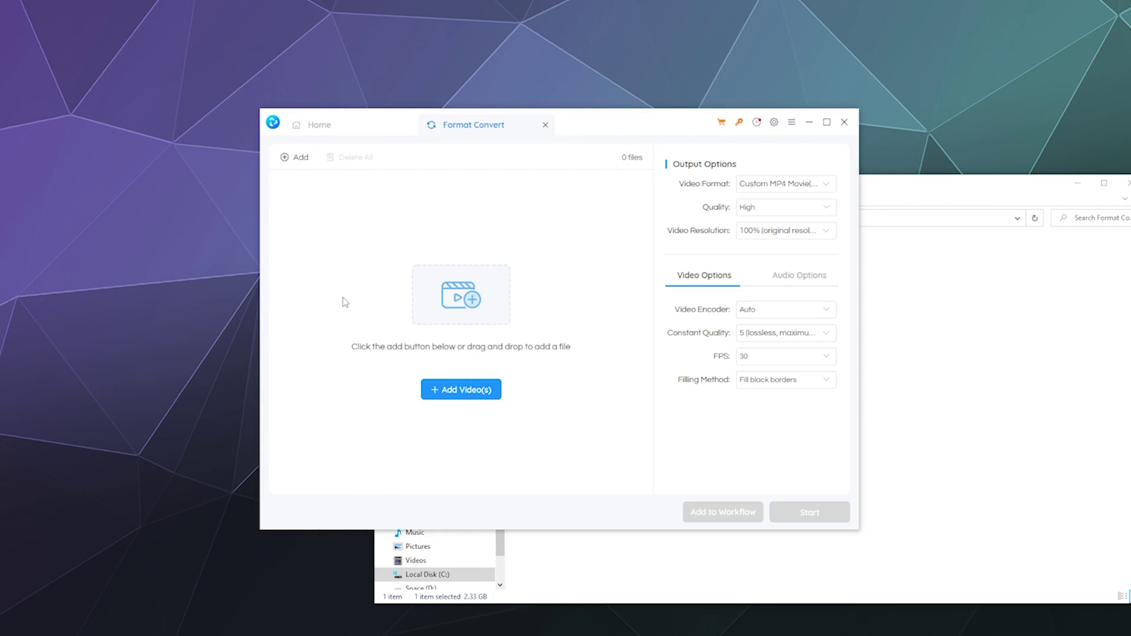
{"action": "left_click", "coordinate": [463, 390]}
{"action": "left_click", "coordinate": [471, 253]}
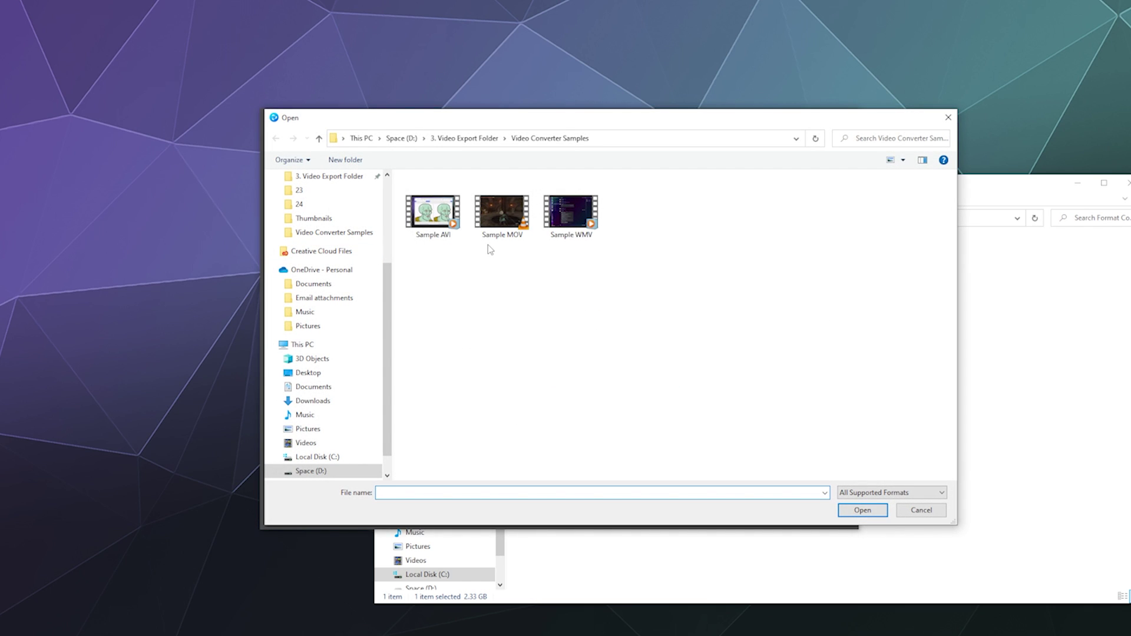
{"action": "left_click", "coordinate": [432, 232]}
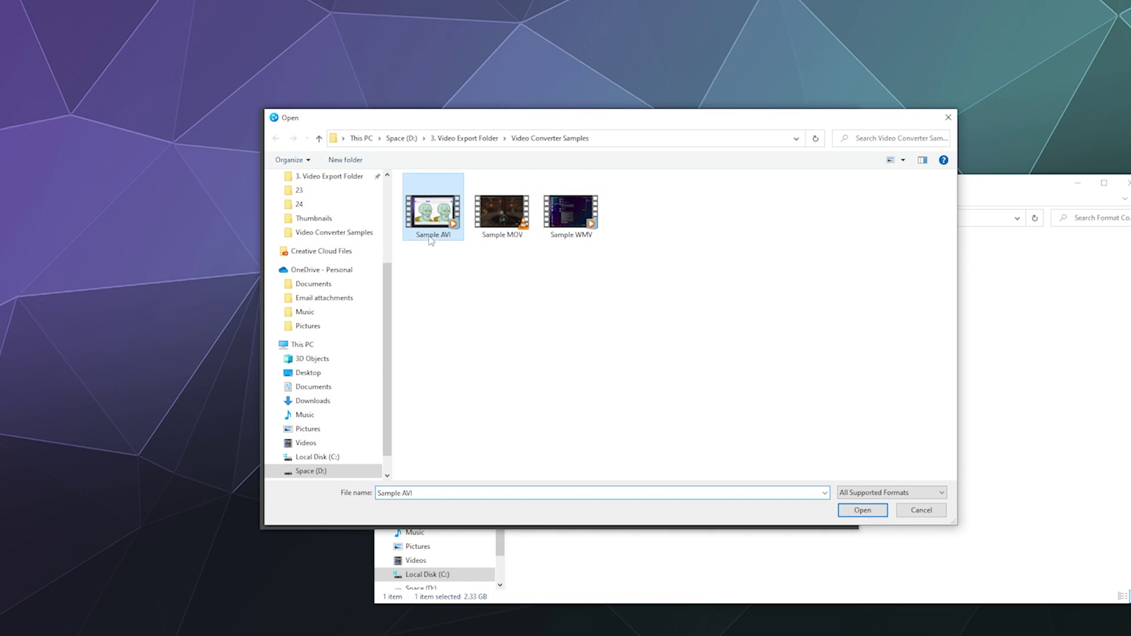
{"action": "left_click", "coordinate": [863, 510]}
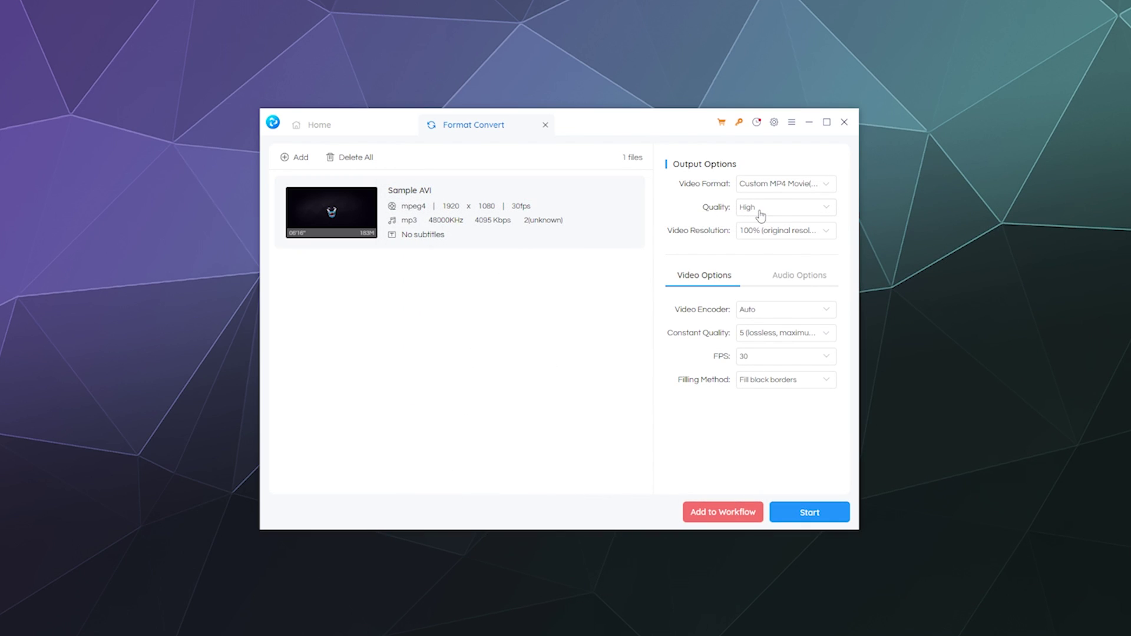
Step: Set the output format to For Devices > Windows > Microsoft MPEG-4 Movie (*.mp4)
{"action": "left_click", "coordinate": [783, 184]}
{"action": "left_click", "coordinate": [784, 216]}
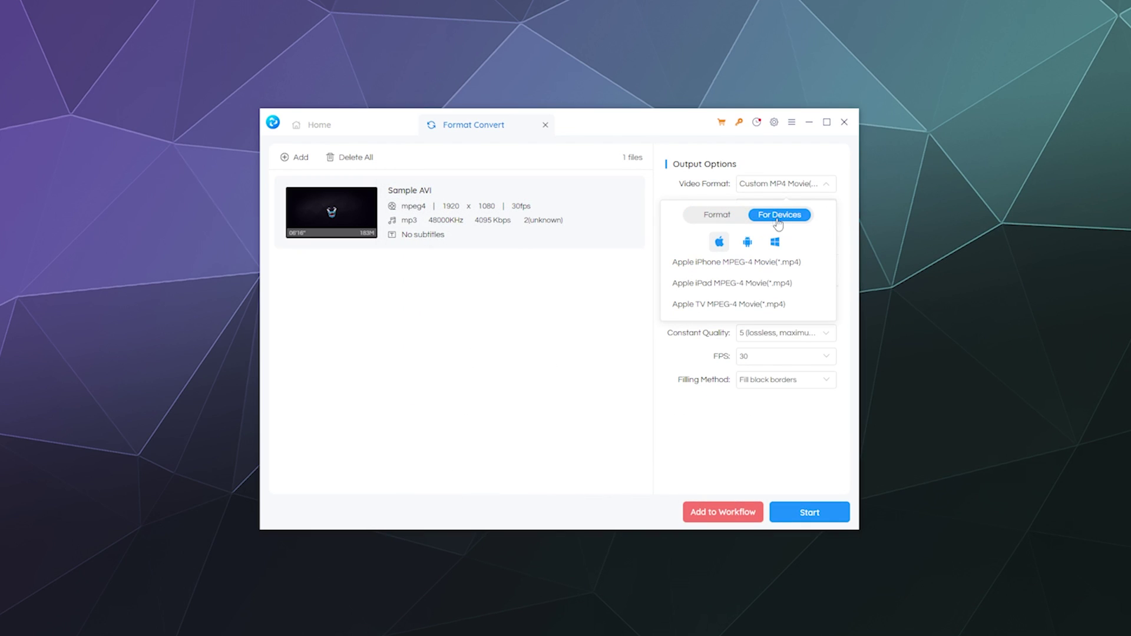
{"action": "left_click", "coordinate": [776, 242]}
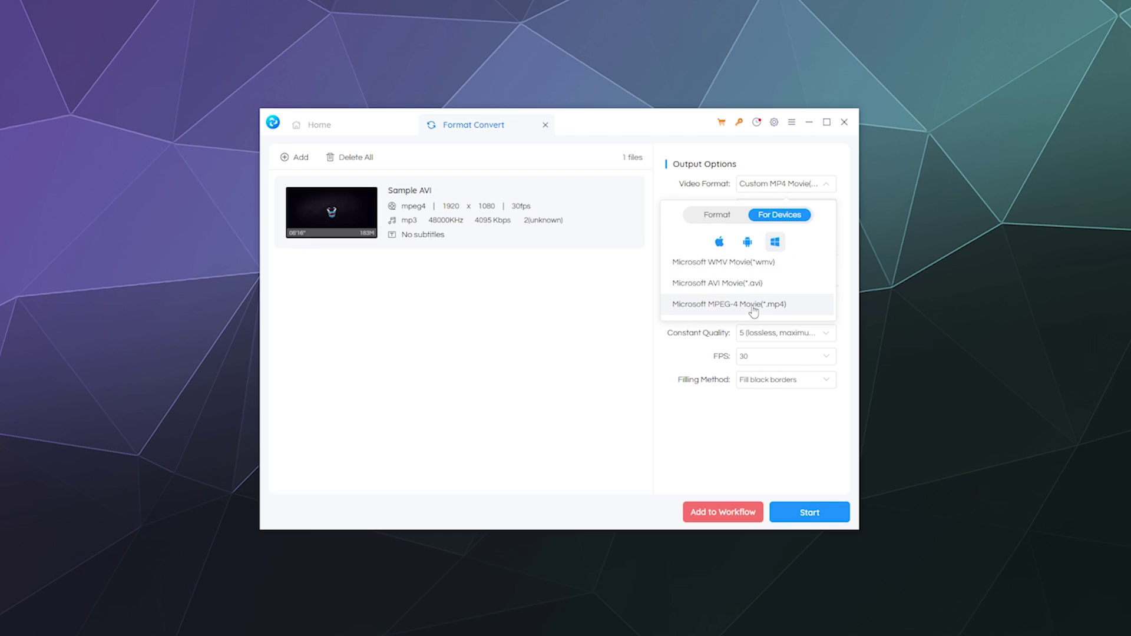
{"action": "left_click", "coordinate": [751, 304]}
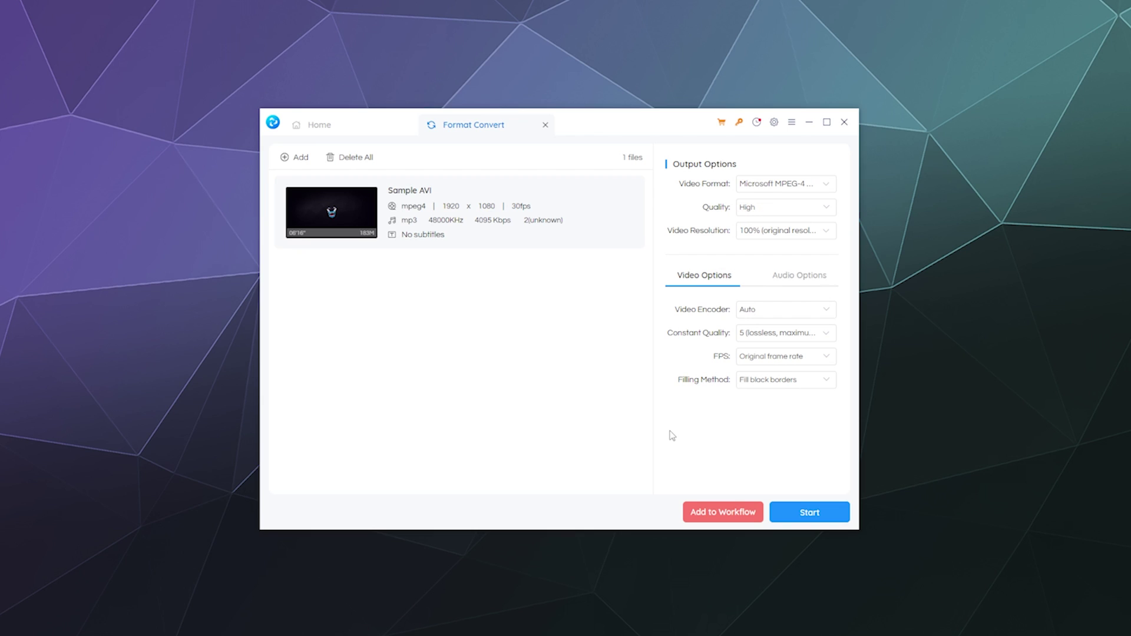
Step: Start converting Sample AVI to Microsoft MPEG-4 mp4
{"action": "left_click", "coordinate": [820, 516]}
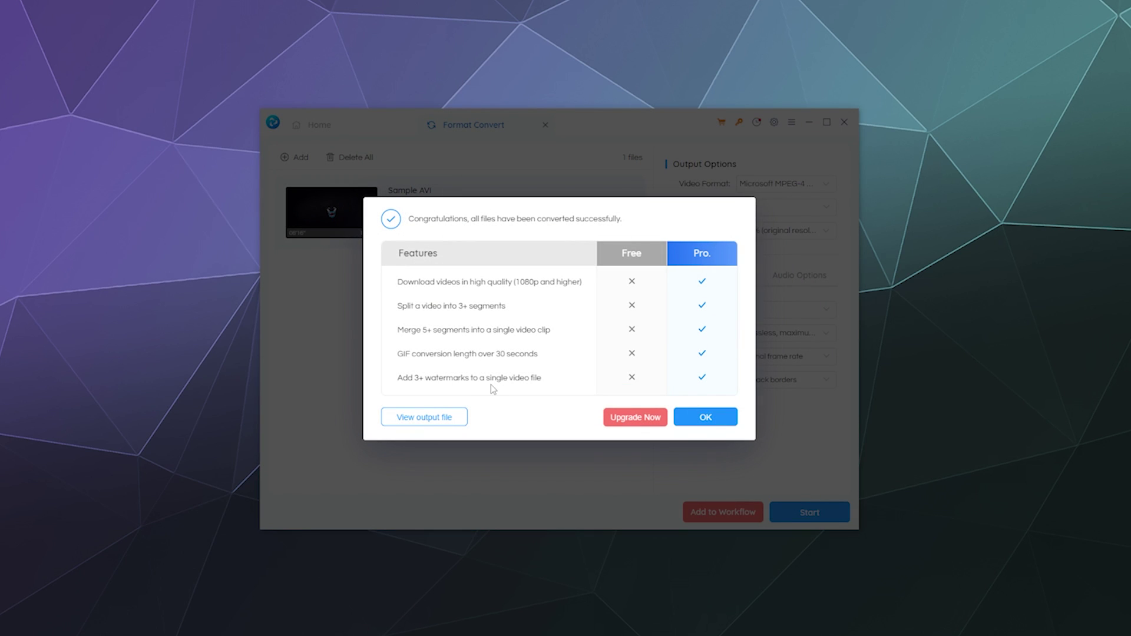
Step: Play the converted Sample AVI.mp4 in VLC and pause it at 00:08
{"action": "left_click", "coordinate": [461, 417]}
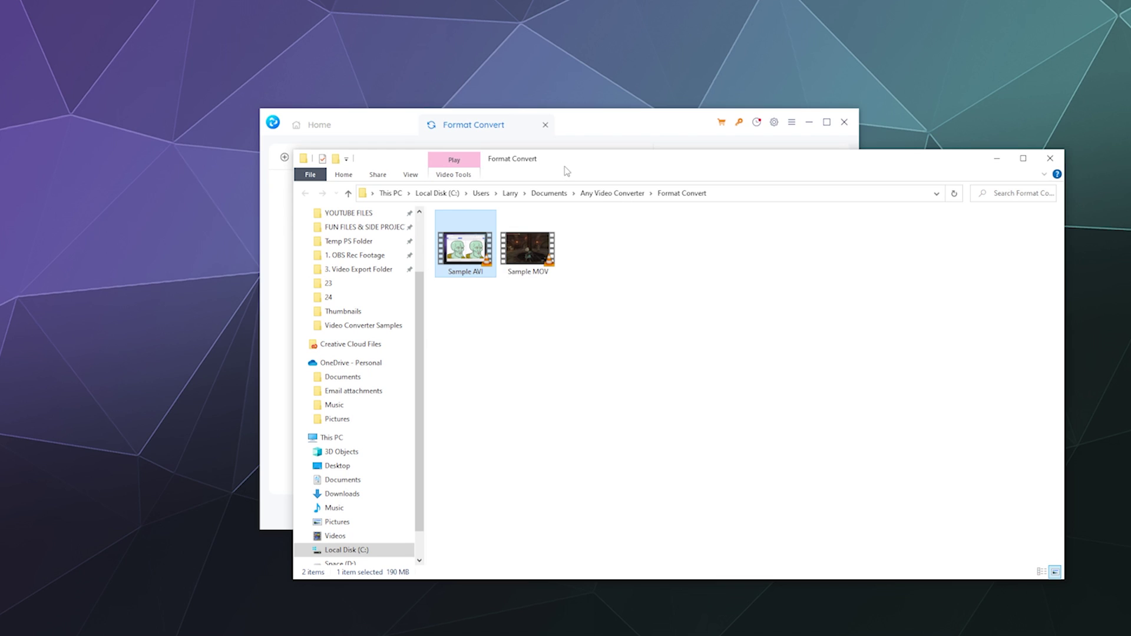
{"action": "double_click", "coordinate": [460, 281]}
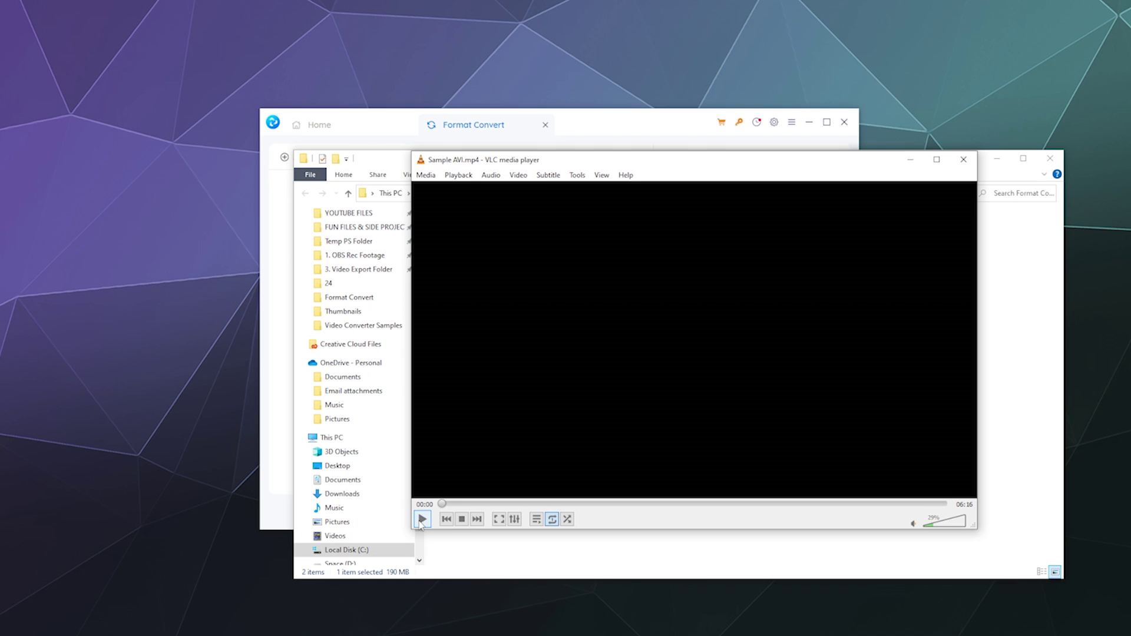
{"action": "left_click", "coordinate": [422, 519]}
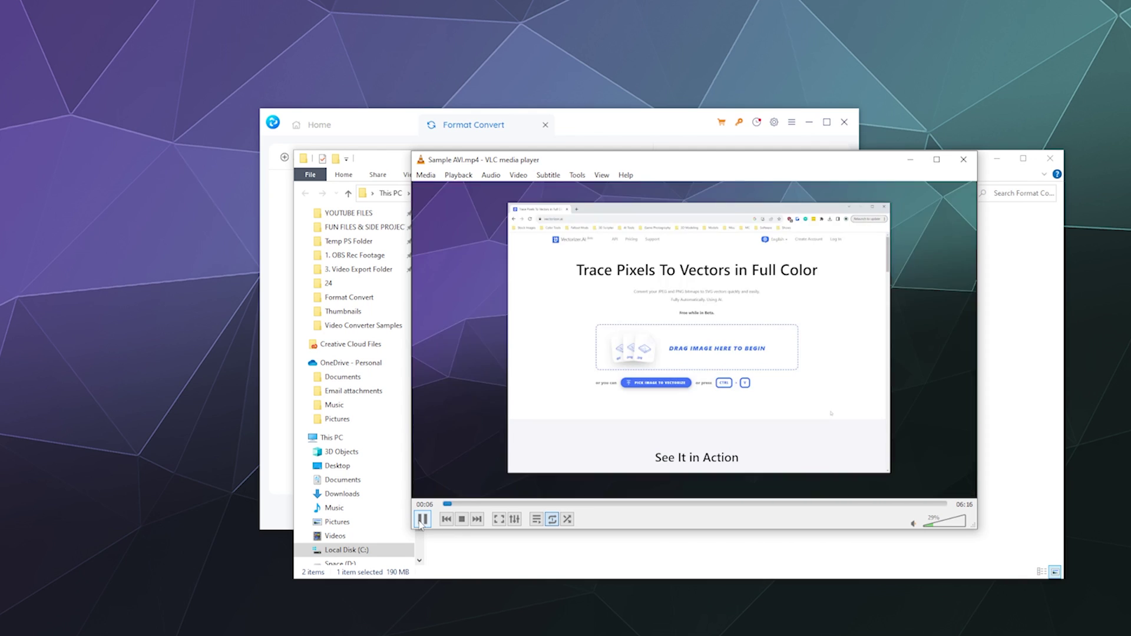
{"action": "left_click", "coordinate": [422, 520]}
Step: Close VLC and bring the Any Video Converter window back to the front
{"action": "left_click_drag", "start_coordinate": [835, 165], "coordinate": [873, 181]}
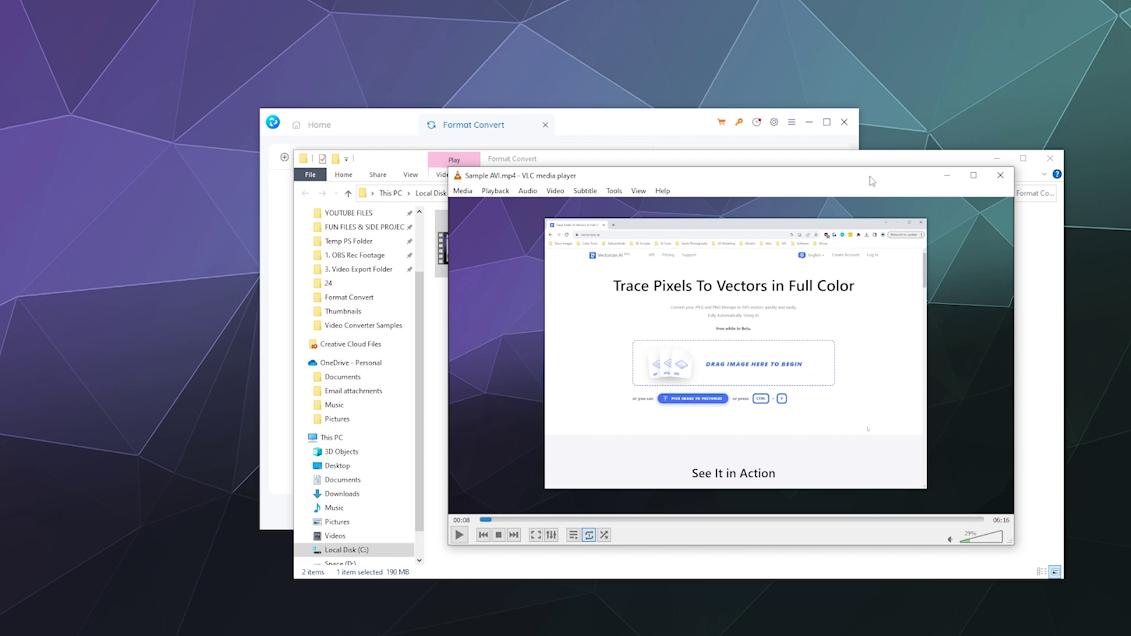
{"action": "left_click", "coordinate": [1001, 174]}
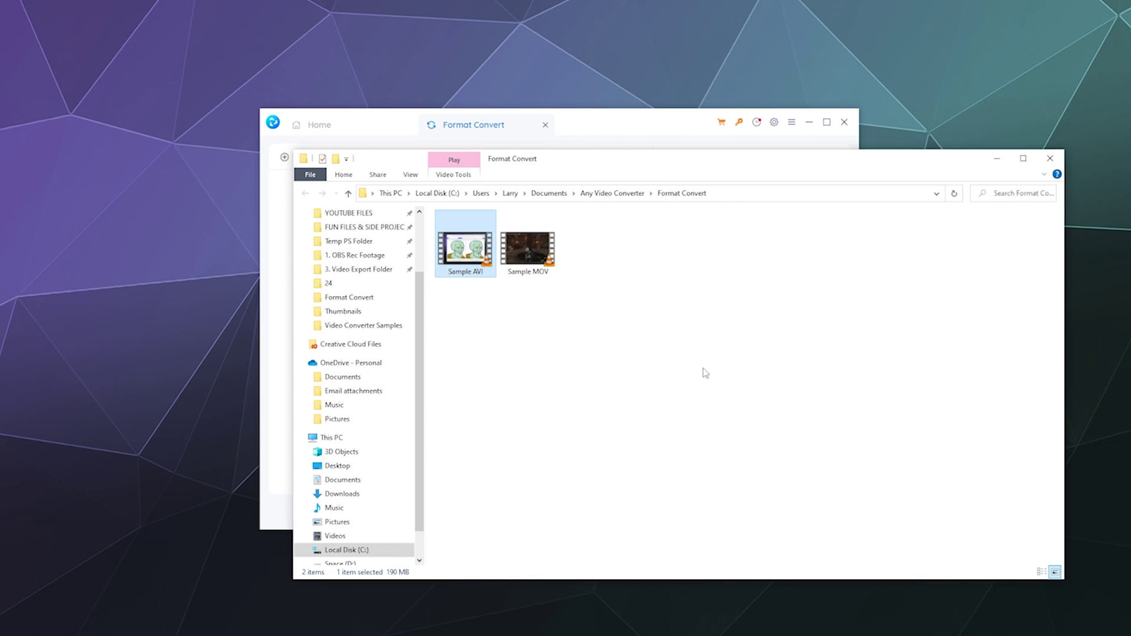
{"action": "left_click", "coordinate": [628, 277]}
Step: Add the Sample WMV file to the converter from disk
{"action": "left_click", "coordinate": [621, 136]}
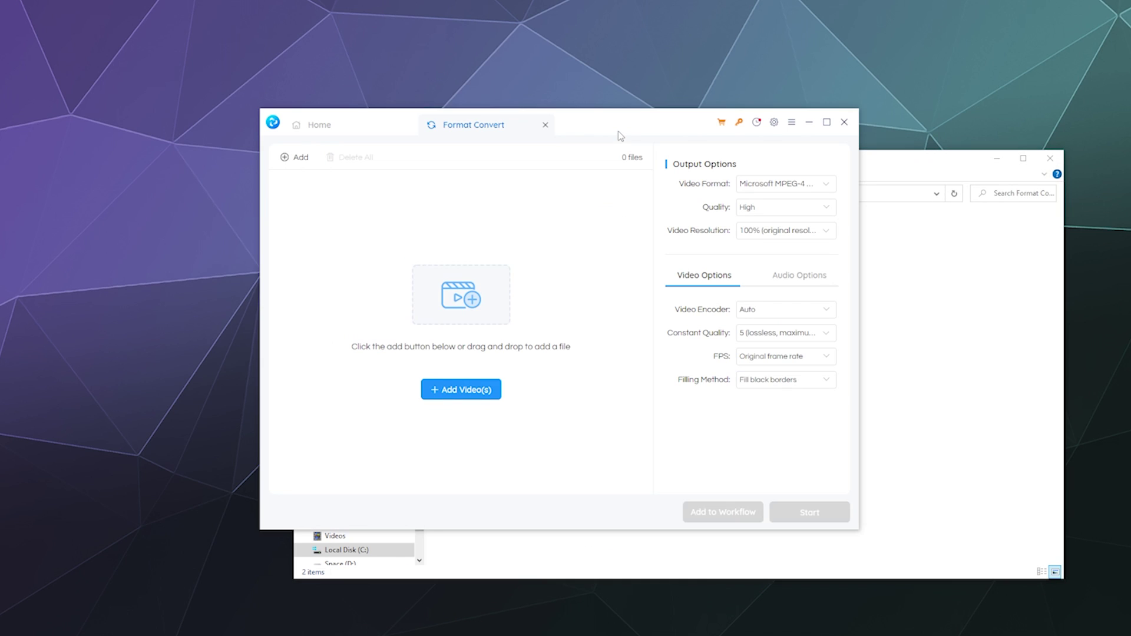
{"action": "left_click", "coordinate": [472, 389]}
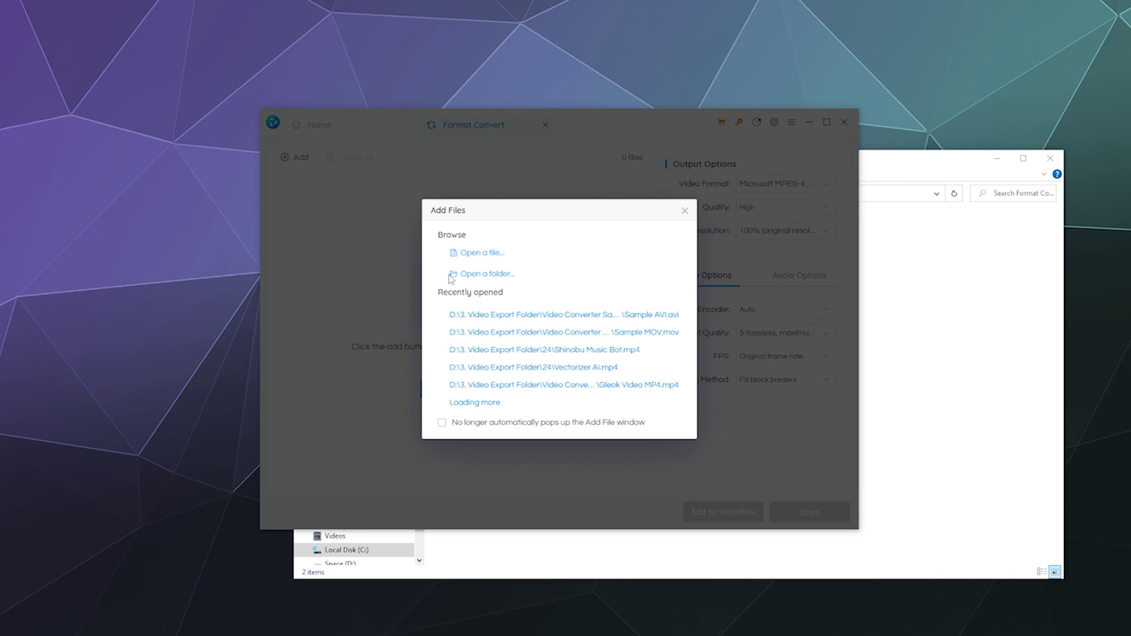
{"action": "left_click", "coordinate": [488, 254]}
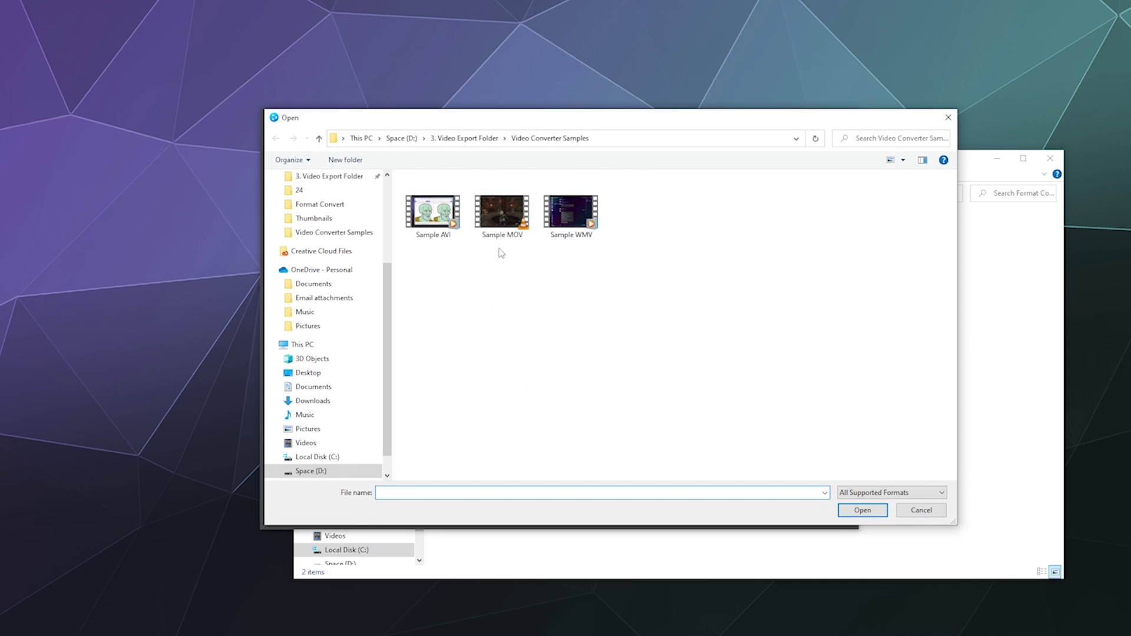
{"action": "left_click", "coordinate": [503, 227]}
{"action": "left_click", "coordinate": [580, 216]}
{"action": "left_click", "coordinate": [858, 511]}
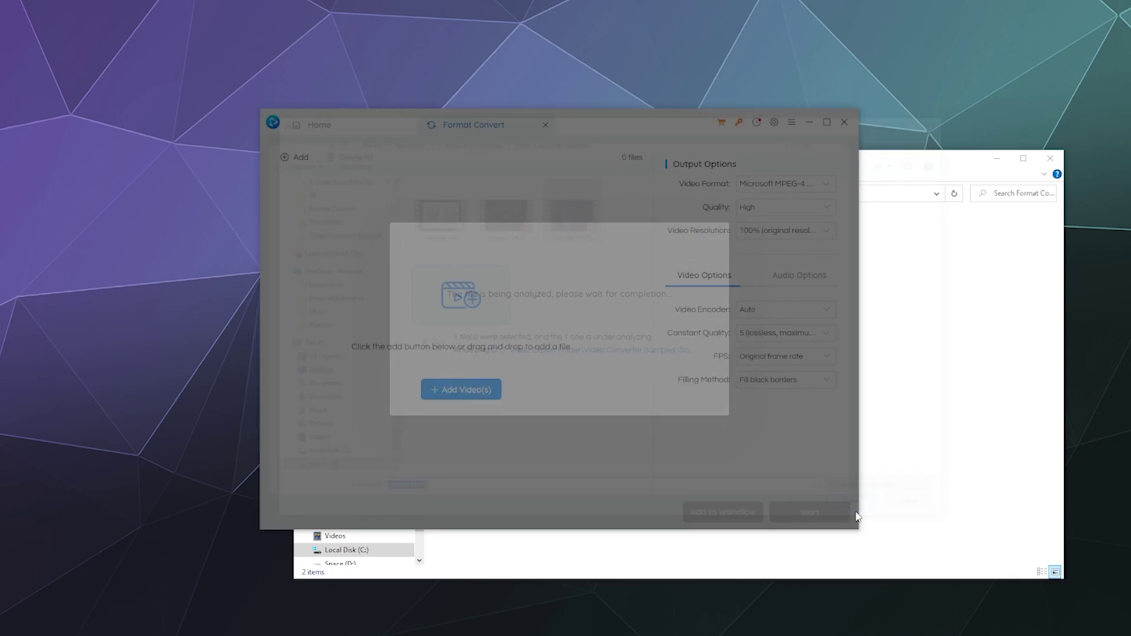
Step: Set the output to WebM at 50% resolution and 30 fps
{"action": "left_click", "coordinate": [770, 185]}
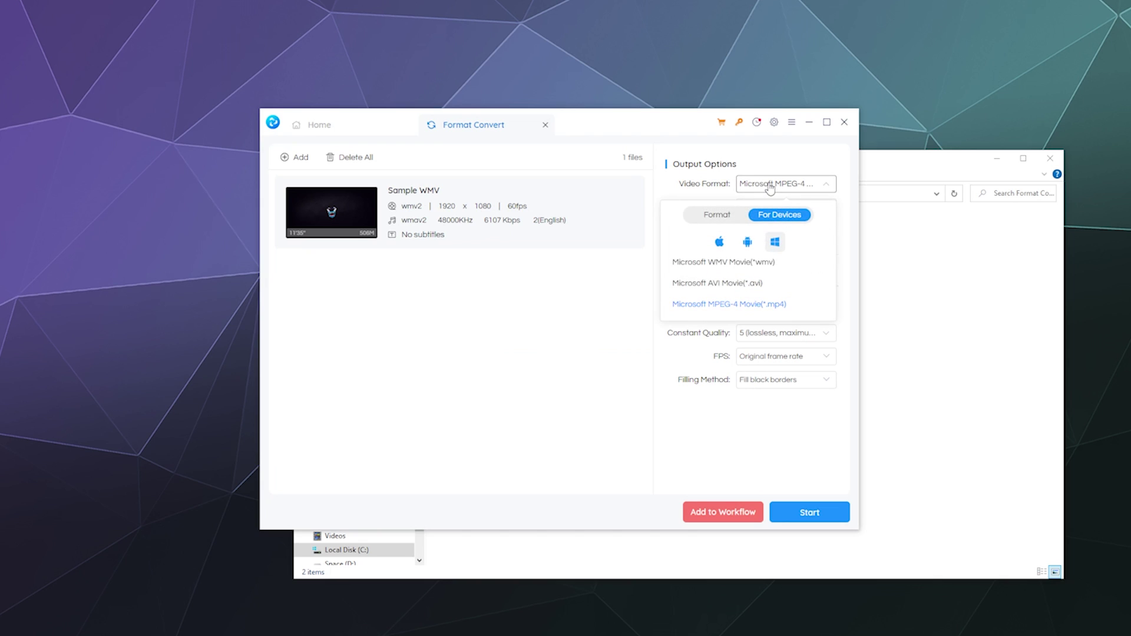
{"action": "left_click", "coordinate": [740, 220]}
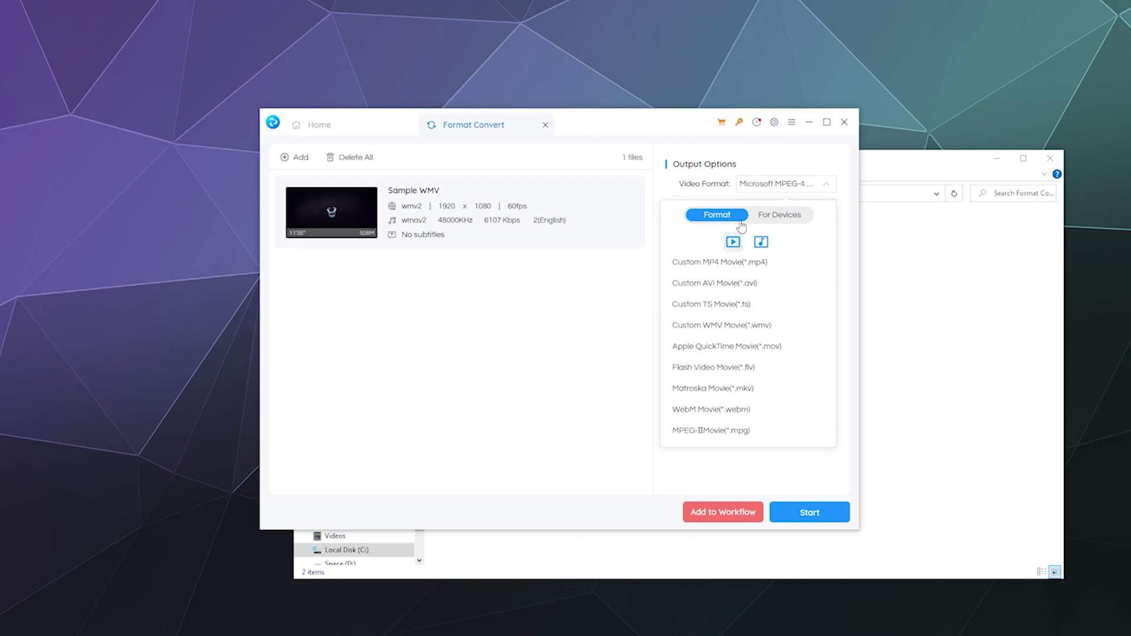
{"action": "left_click", "coordinate": [710, 415]}
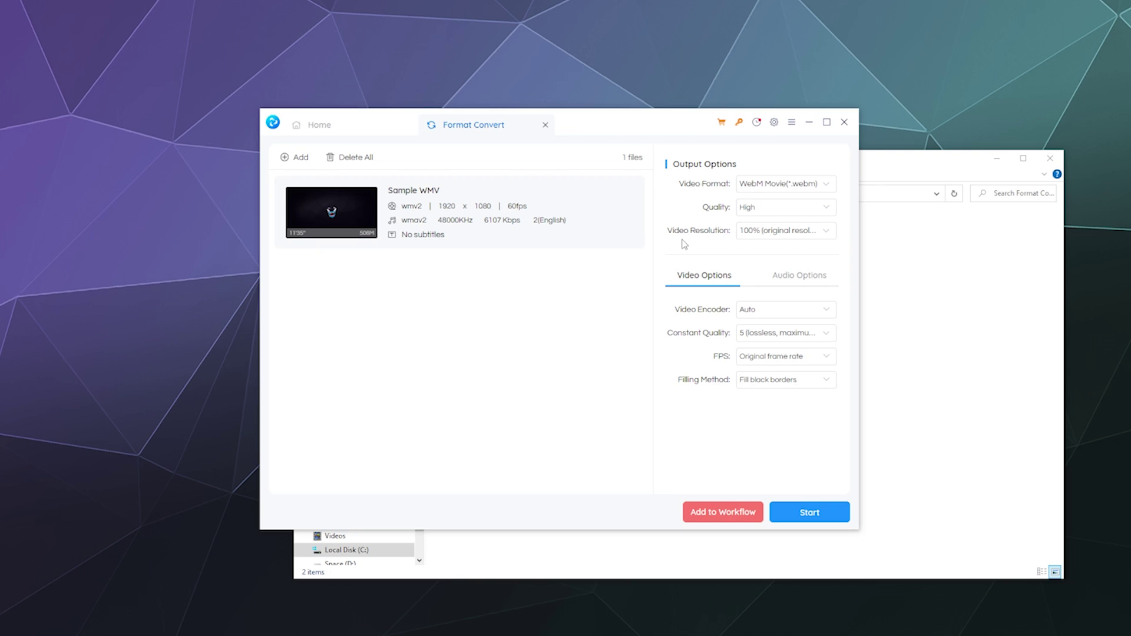
{"action": "left_click", "coordinate": [760, 239]}
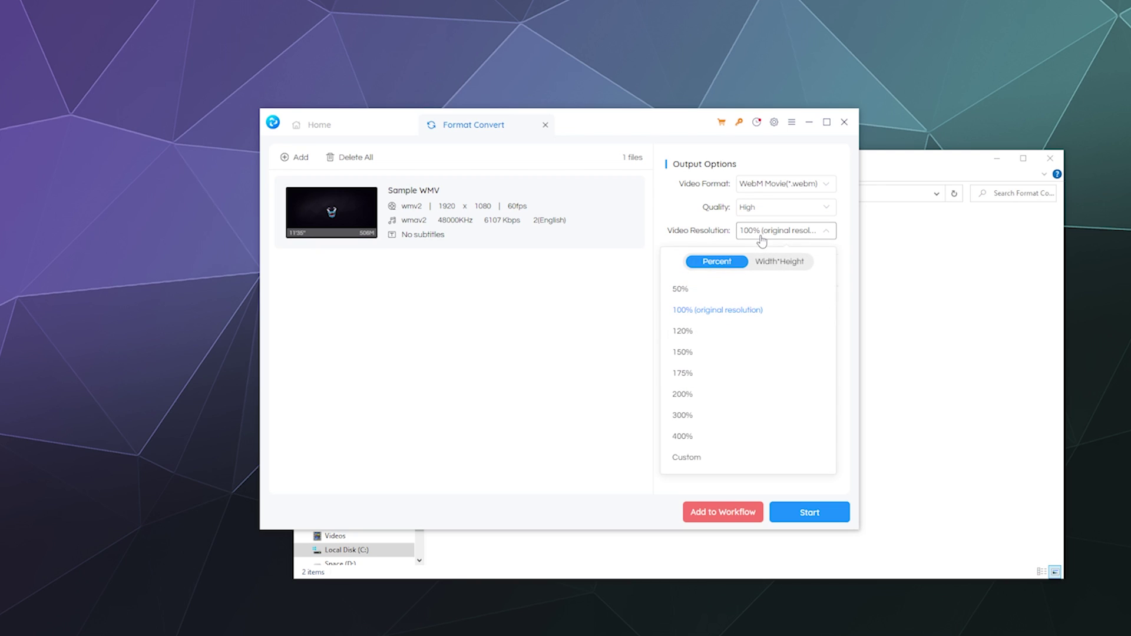
{"action": "left_click", "coordinate": [715, 299]}
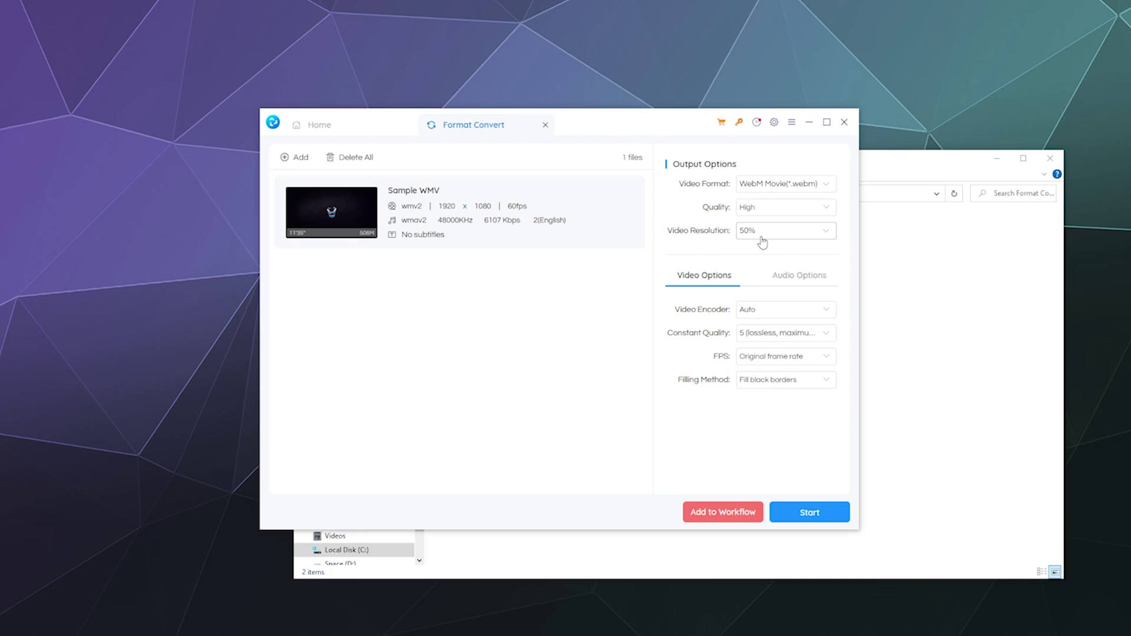
{"action": "left_click", "coordinate": [784, 356]}
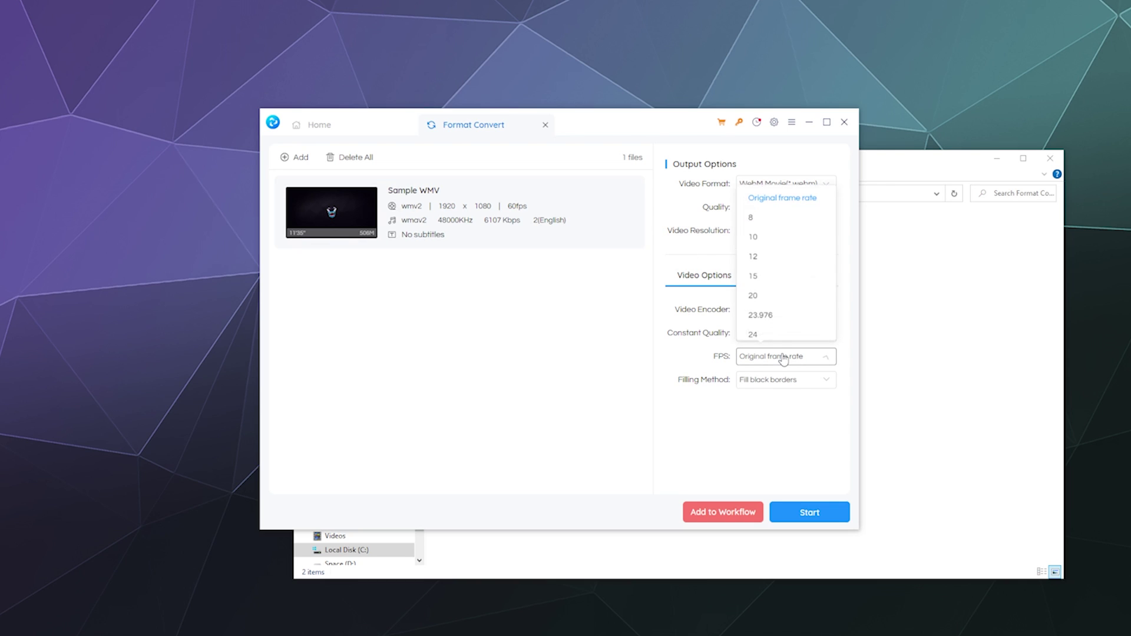
{"action": "scroll", "coordinate": [784, 292], "scroll_direction": "down", "scroll_amount": 2}
{"action": "left_click", "coordinate": [771, 275]}
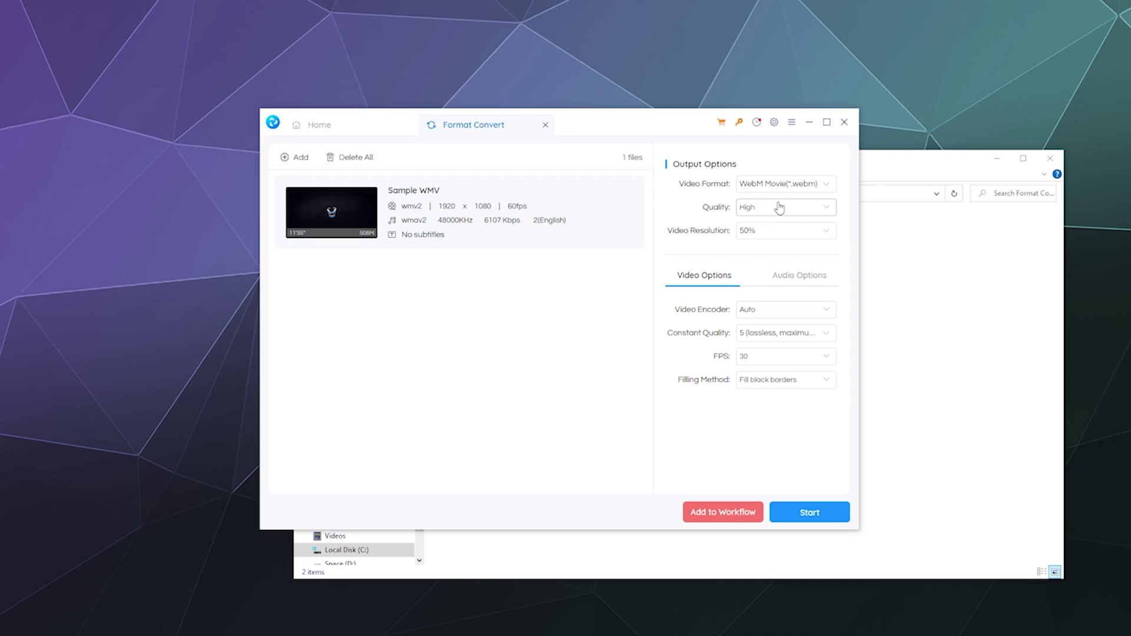
Step: Start converting Sample WMV to WebM and wait until it finishes
{"action": "left_click", "coordinate": [802, 513]}
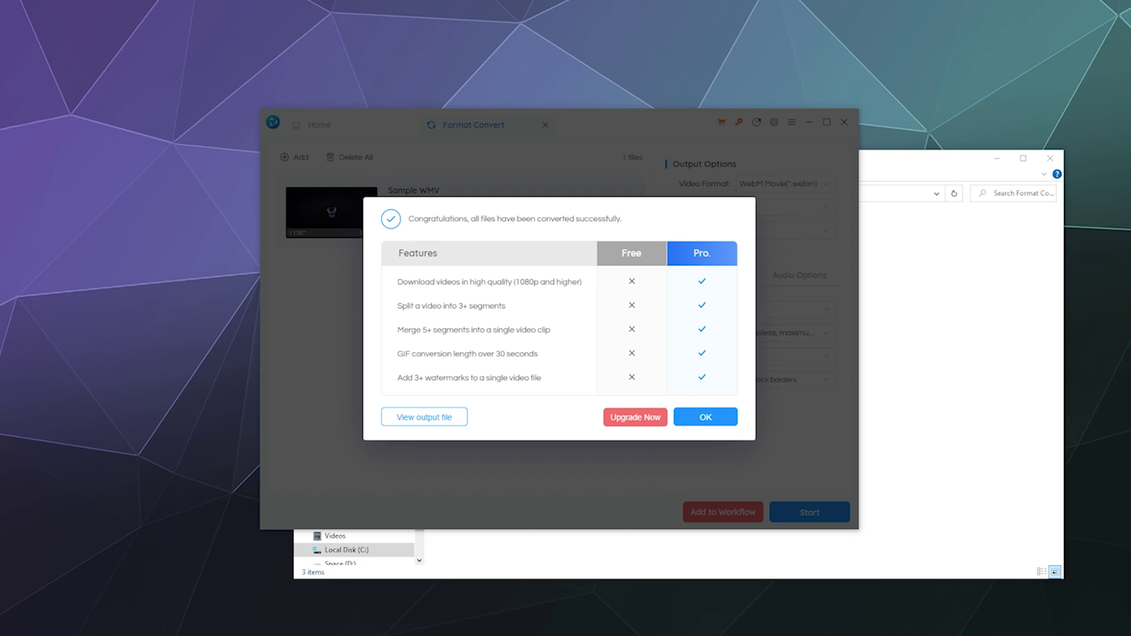
Step: Play Sample WMV.webm briefly in VLC, pause it, then quit the player
{"action": "left_click", "coordinate": [424, 417]}
{"action": "left_click_drag", "start_coordinate": [852, 236], "coordinate": [702, 163]}
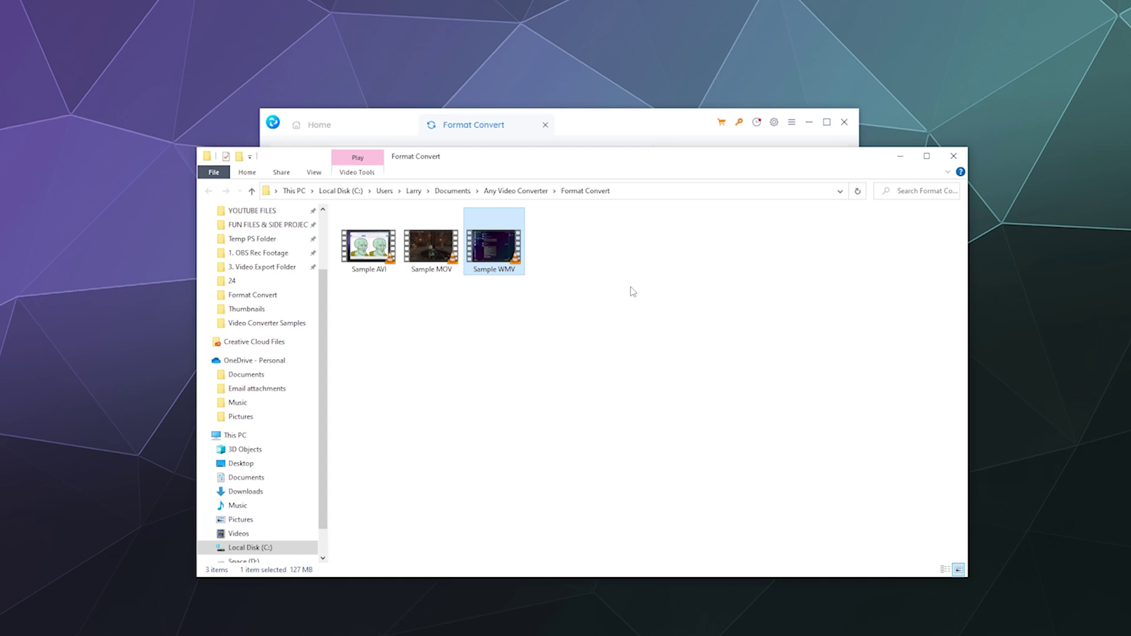
{"action": "double_click", "coordinate": [489, 255]}
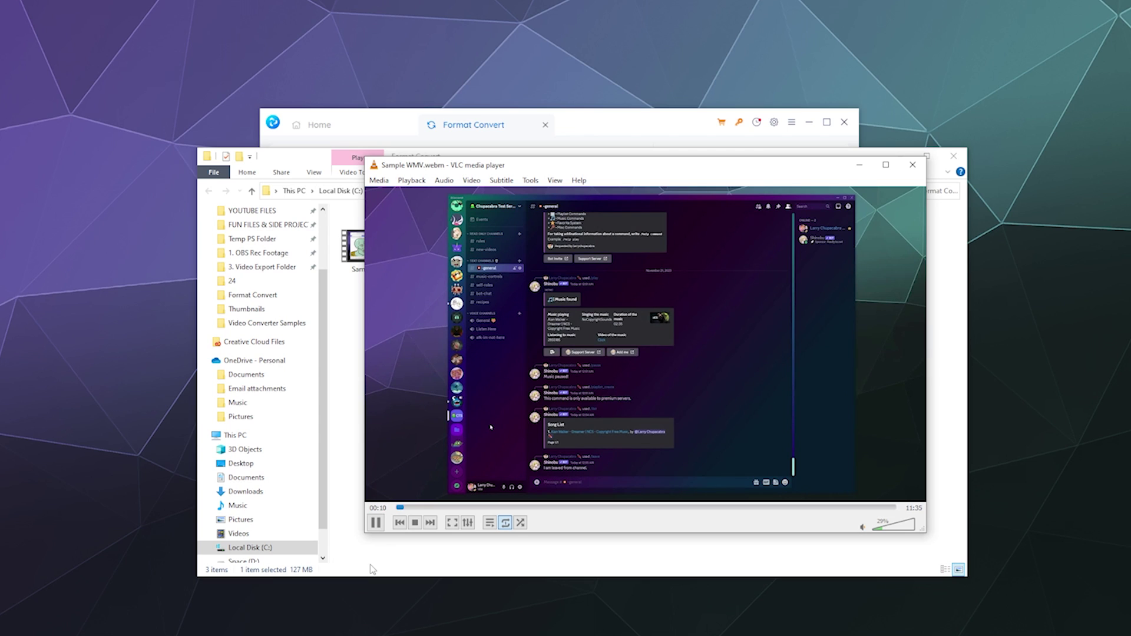
{"action": "left_click", "coordinate": [375, 523]}
{"action": "key", "text": "ctrl+q"}
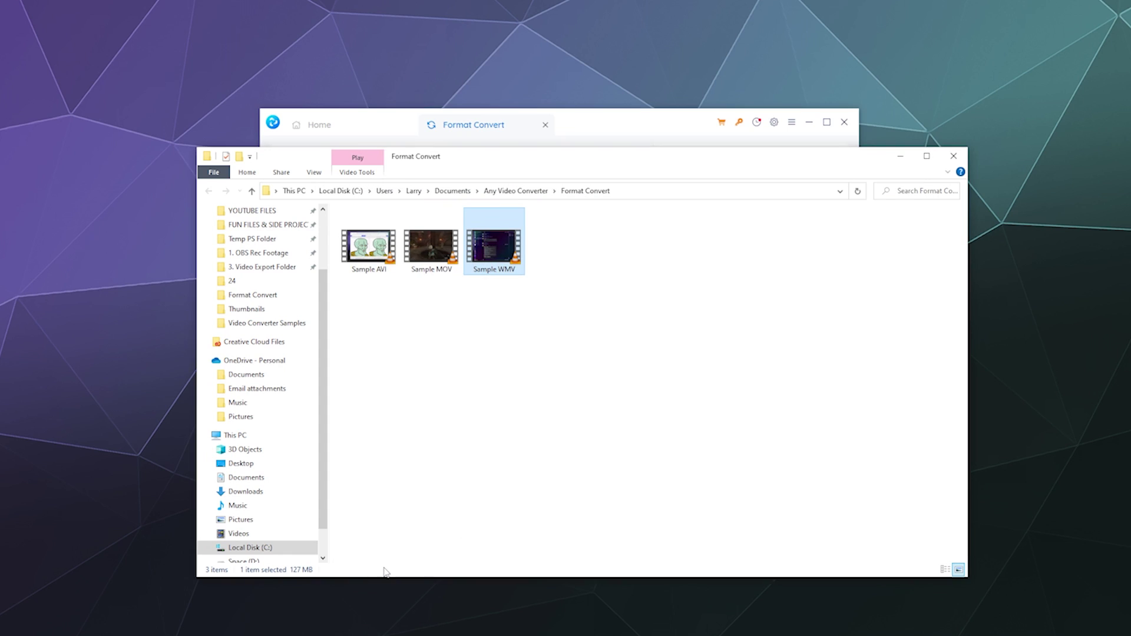
{"action": "left_click", "coordinate": [435, 268]}
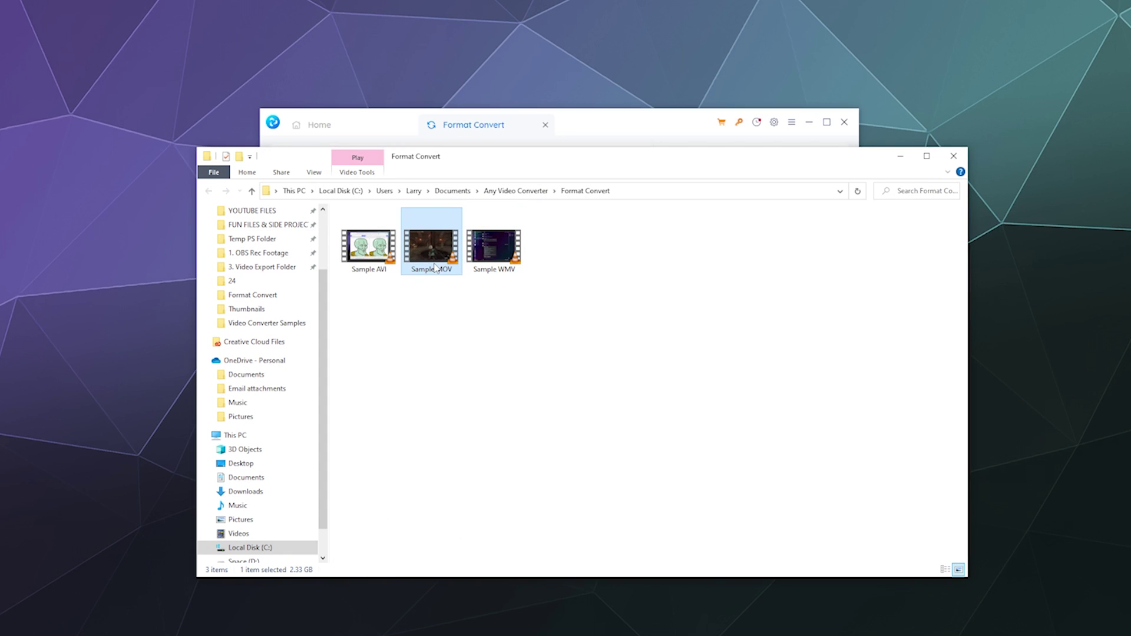
{"action": "left_click", "coordinate": [500, 276]}
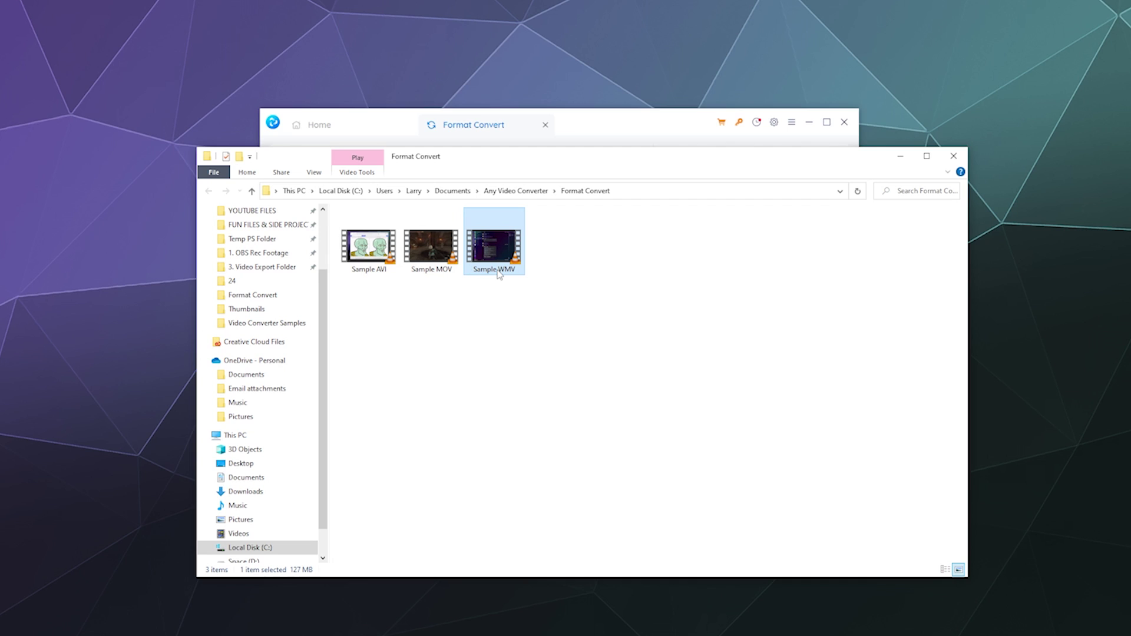
{"action": "mouse_move", "coordinate": [488, 251]}
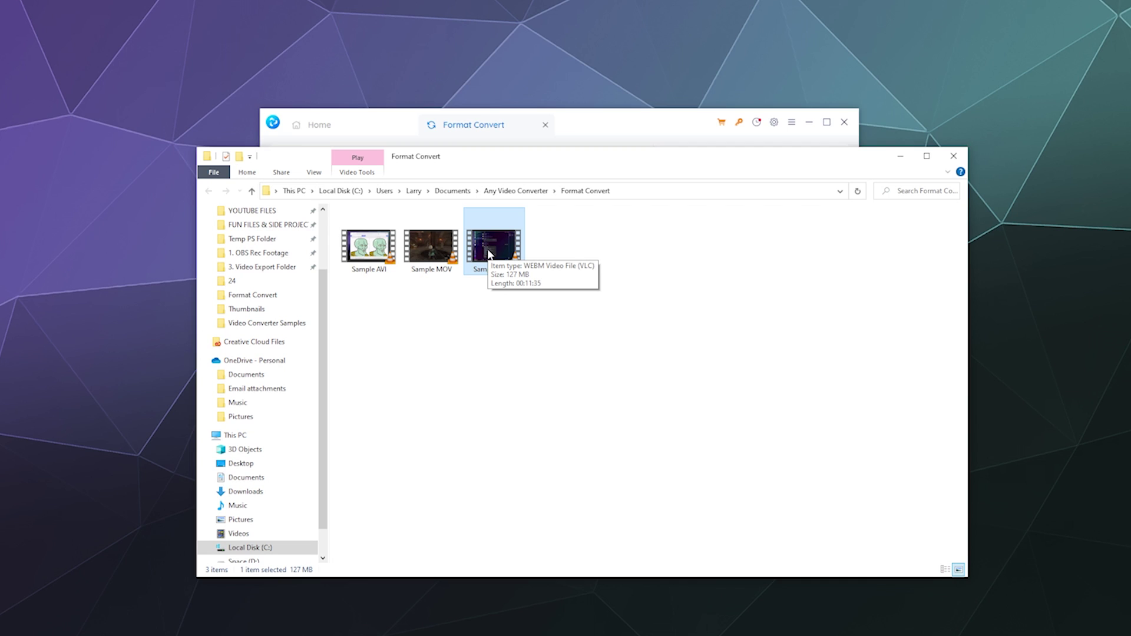
{"action": "left_click", "coordinate": [437, 256]}
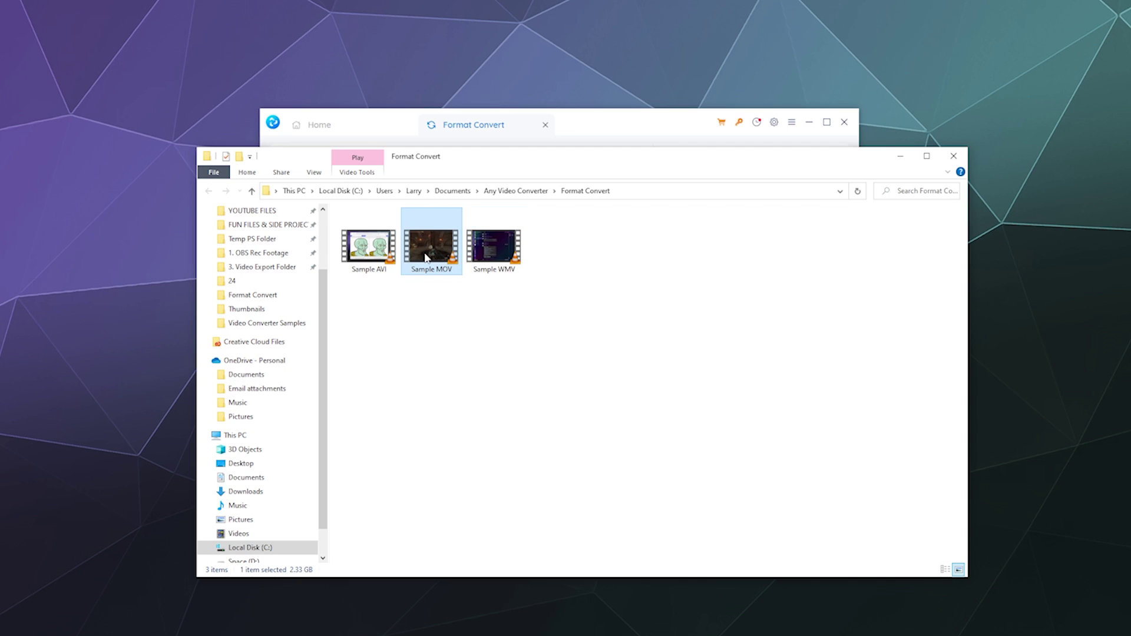
{"action": "left_click", "coordinate": [378, 257]}
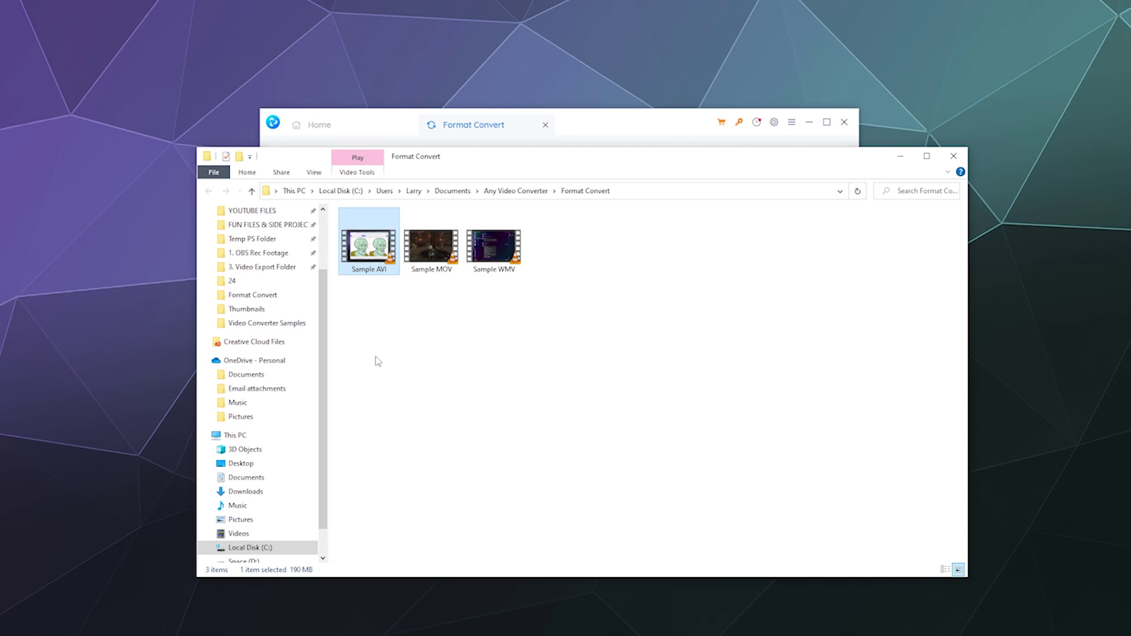
{"action": "mouse_move", "coordinate": [374, 257]}
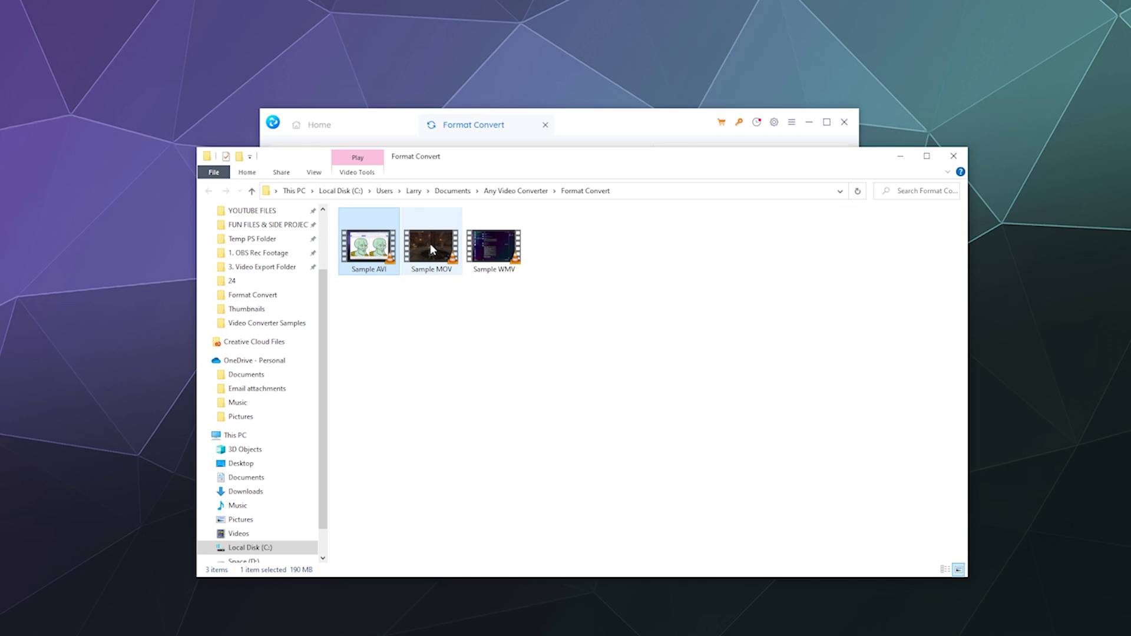
{"action": "left_click", "coordinate": [405, 251]}
{"action": "mouse_move", "coordinate": [424, 261]}
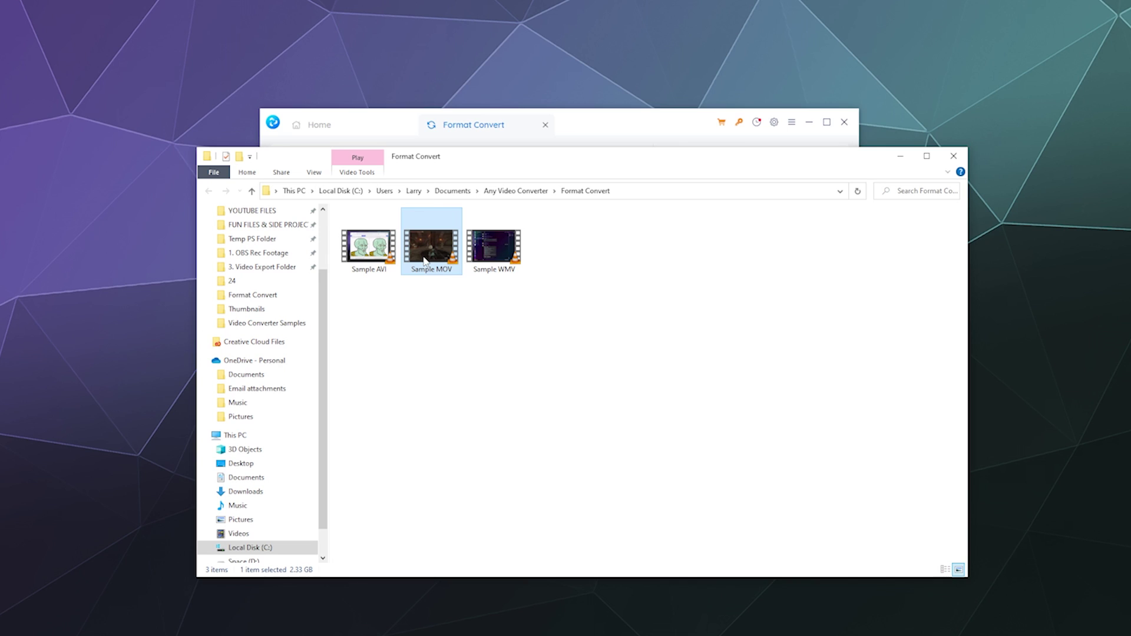
{"action": "left_click", "coordinate": [496, 244]}
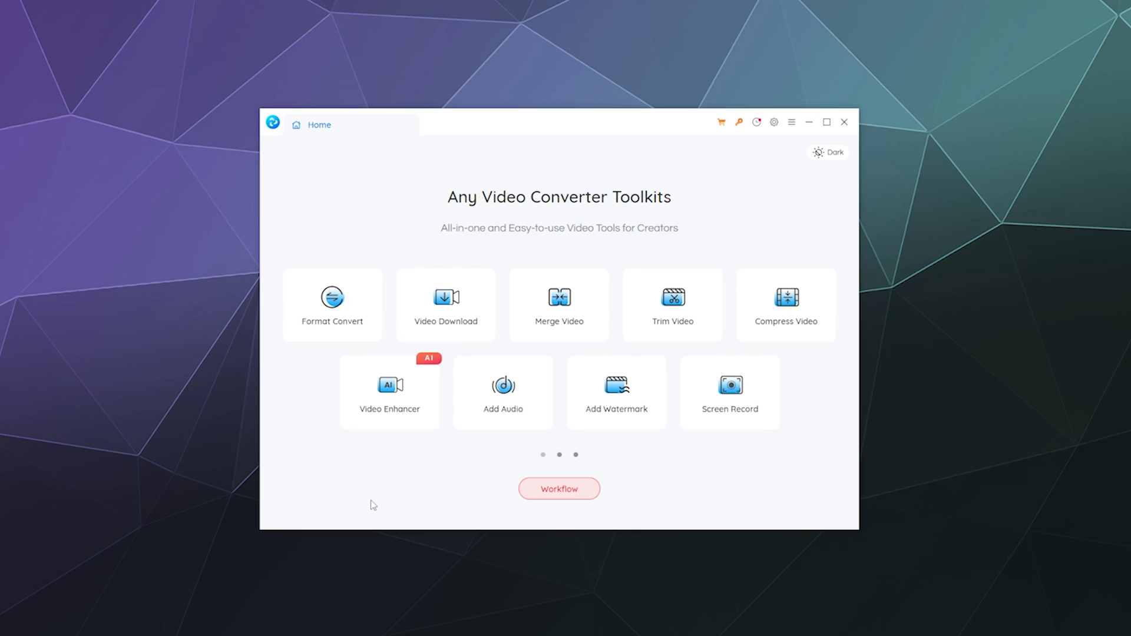
Step: Open the Registration form from the key icon in the converter's title bar
{"action": "left_click", "coordinate": [739, 124]}
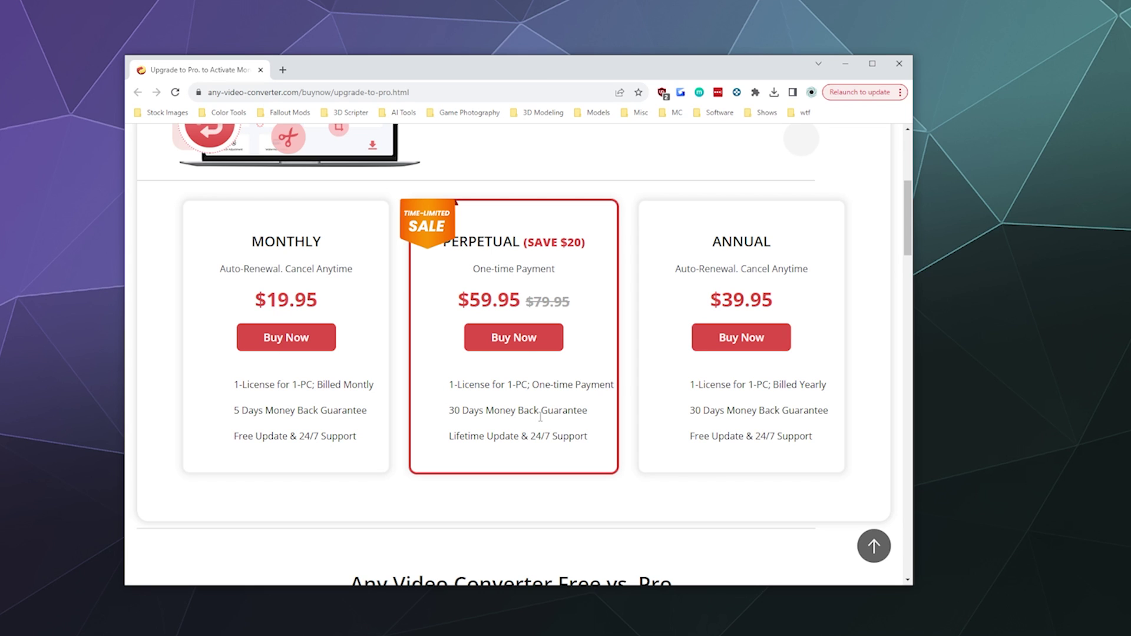
Step: Scroll the Upgrade to Pro page to review the $19.95, $59.95 and $39.95 plans
{"action": "scroll", "coordinate": [625, 387], "scroll_direction": "down", "scroll_amount": 4}
{"action": "scroll", "coordinate": [626, 387], "scroll_direction": "up", "scroll_amount": 8}
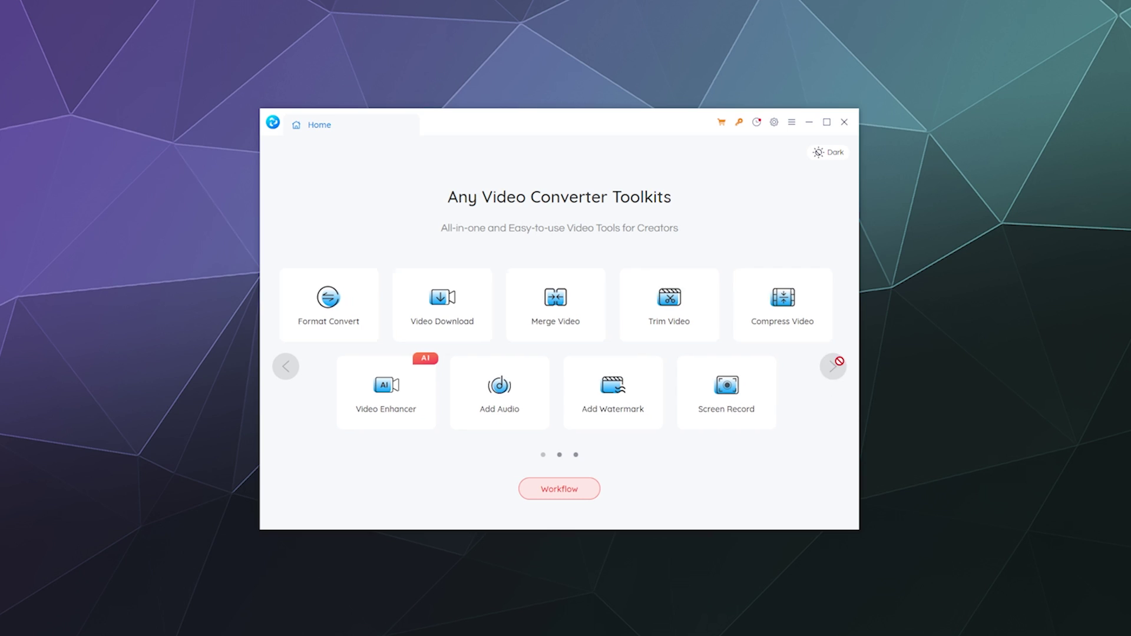
{"action": "left_click", "coordinate": [822, 369]}
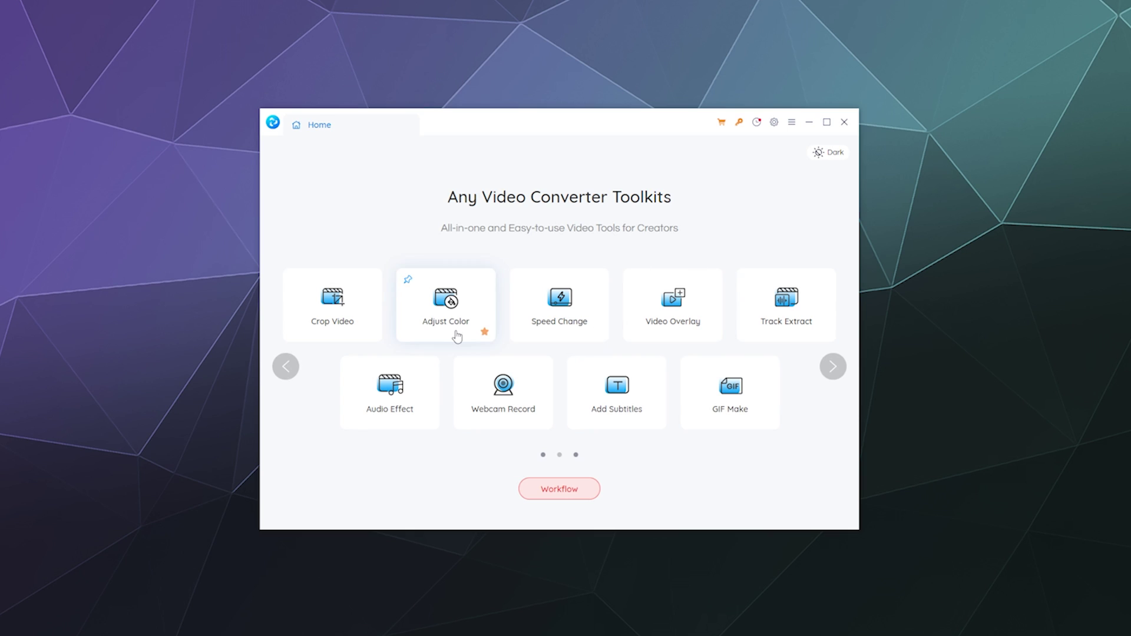
{"action": "left_click", "coordinate": [278, 375]}
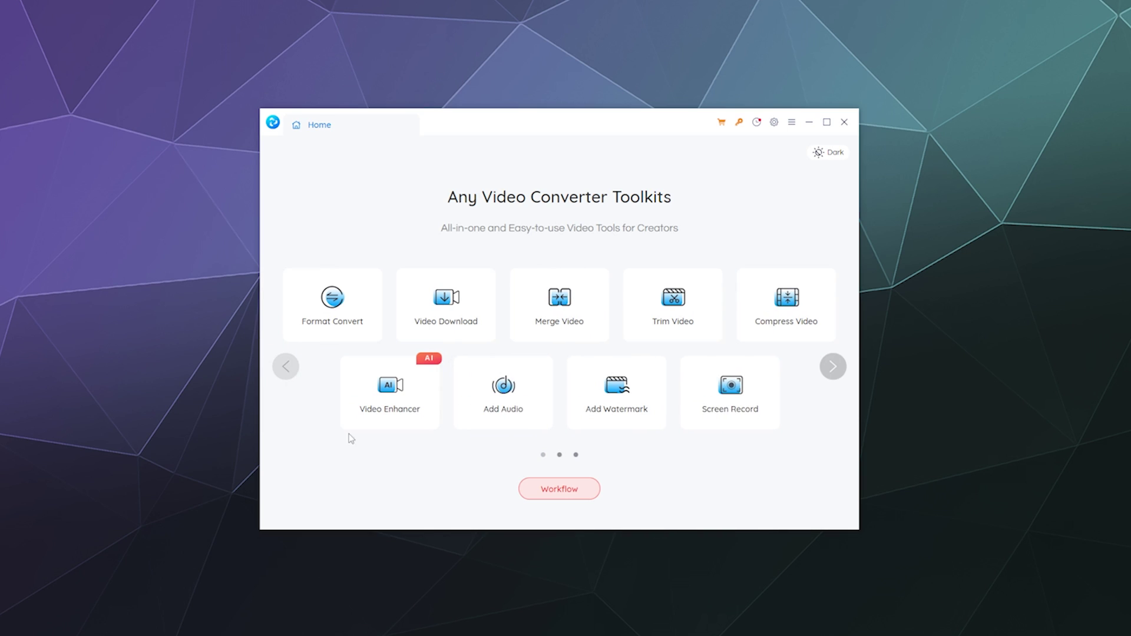